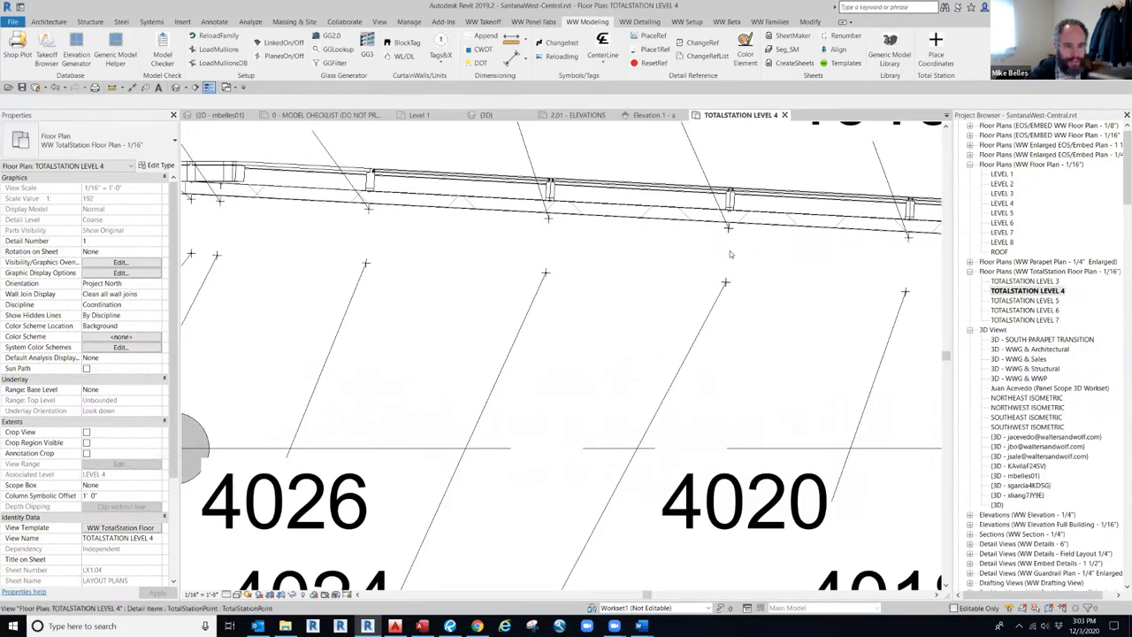
Check the properties of the total station point numbered 4021 and 4022 in the Level 4 plan.
click(728, 253)
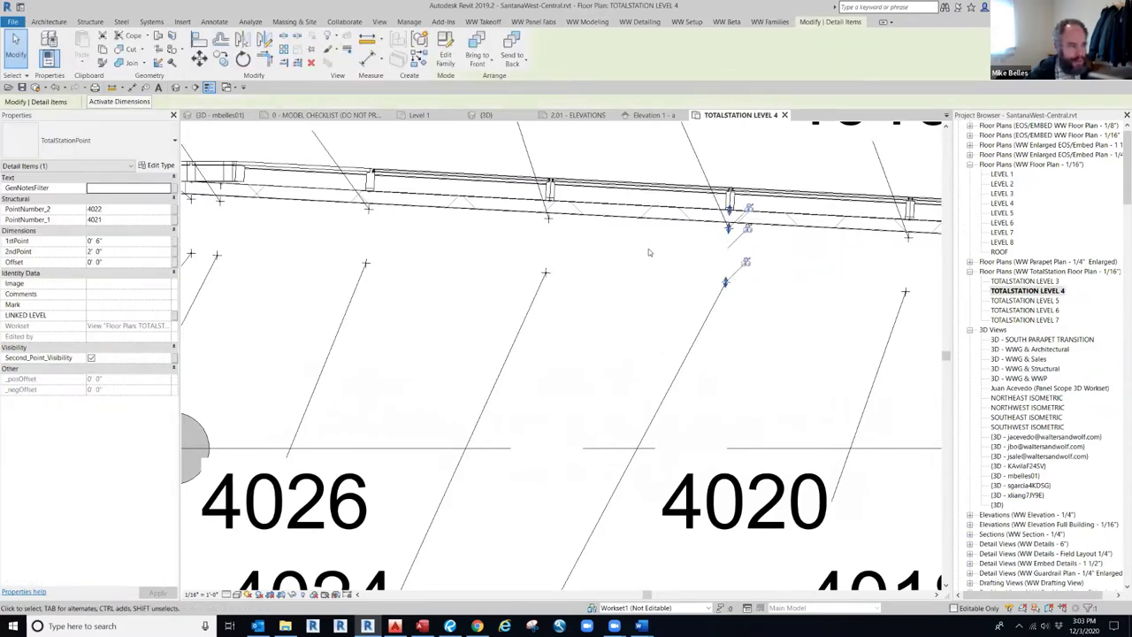
click(475, 246)
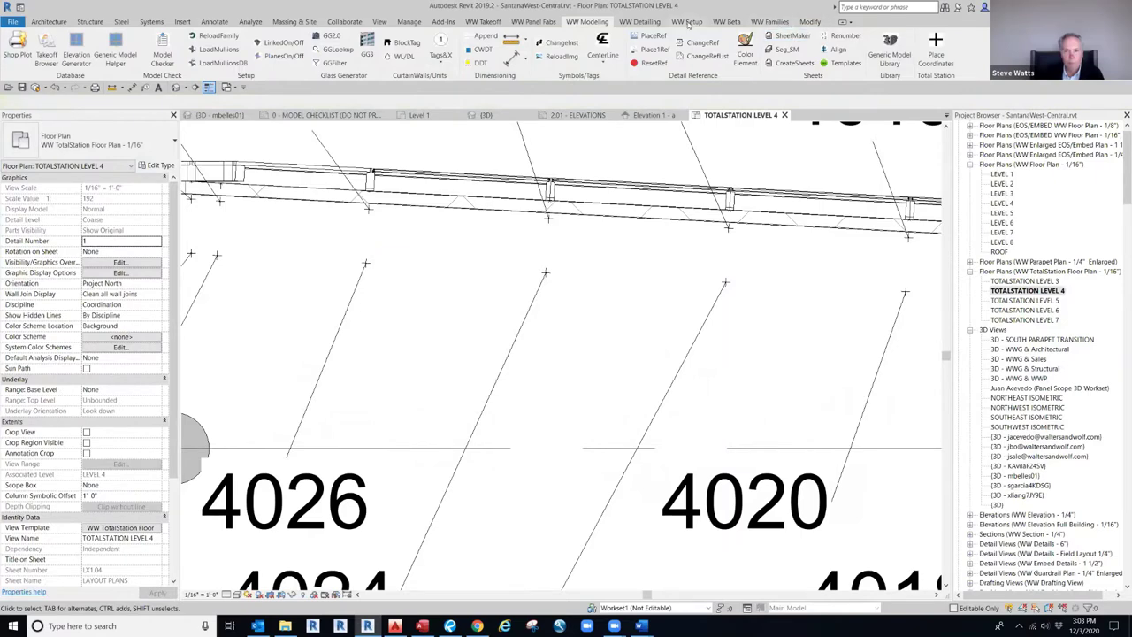
Review the export-only setup of Place Coordinates, with placement in view off and Export Coordinates on, and close it without applying.
click(727, 22)
click(613, 48)
click(444, 248)
click(441, 372)
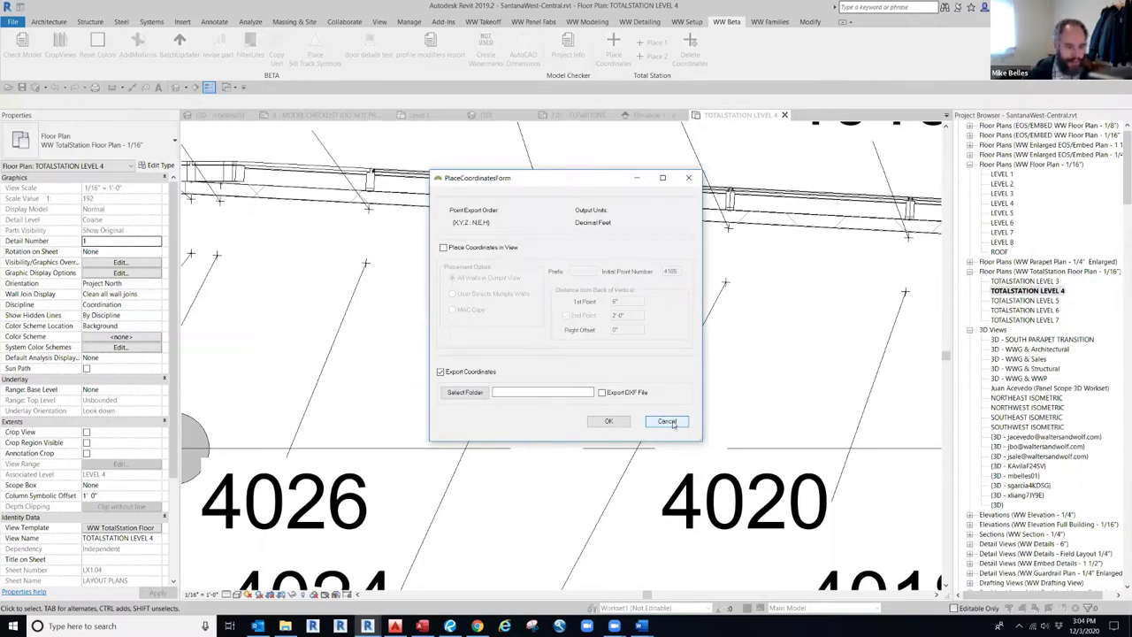
click(668, 421)
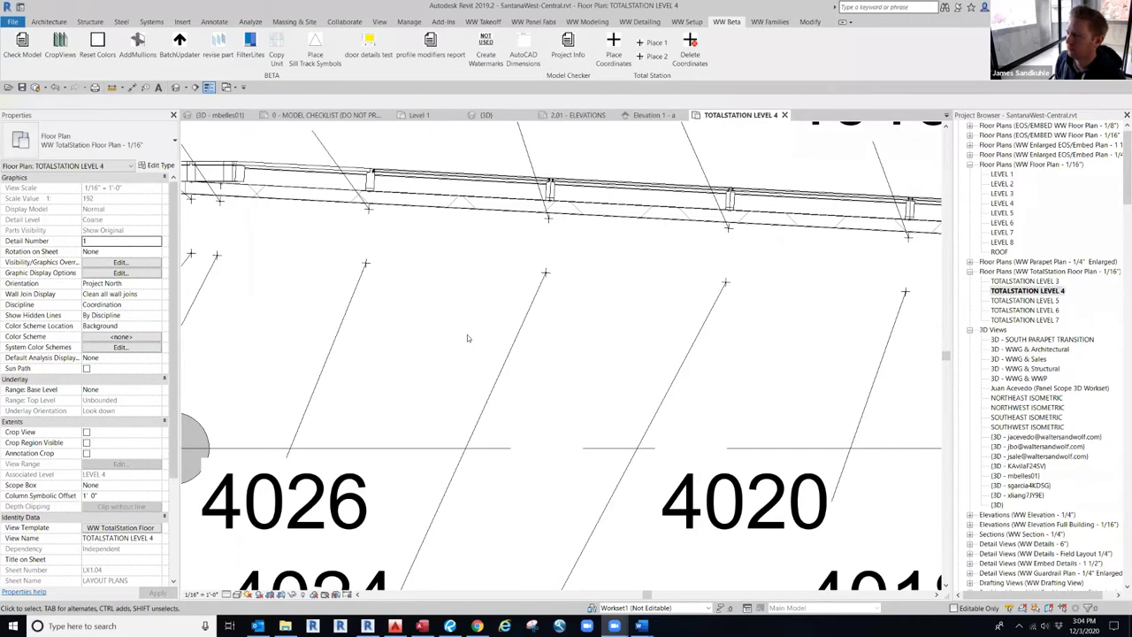
Examine the numbered points along the curtain wall up to the building corner, including the properties of point 4011/4012.
scroll(467, 334, down, 2)
scroll(470, 333, down, 3)
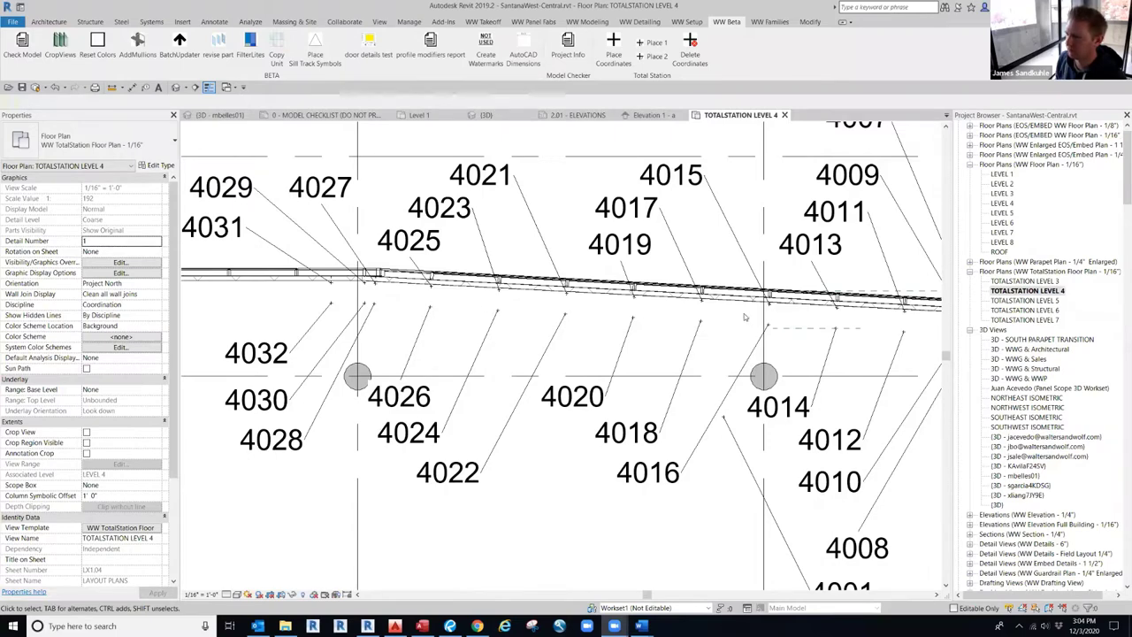
middle_drag(650, 324, 503, 312)
scroll(503, 312, down, 1)
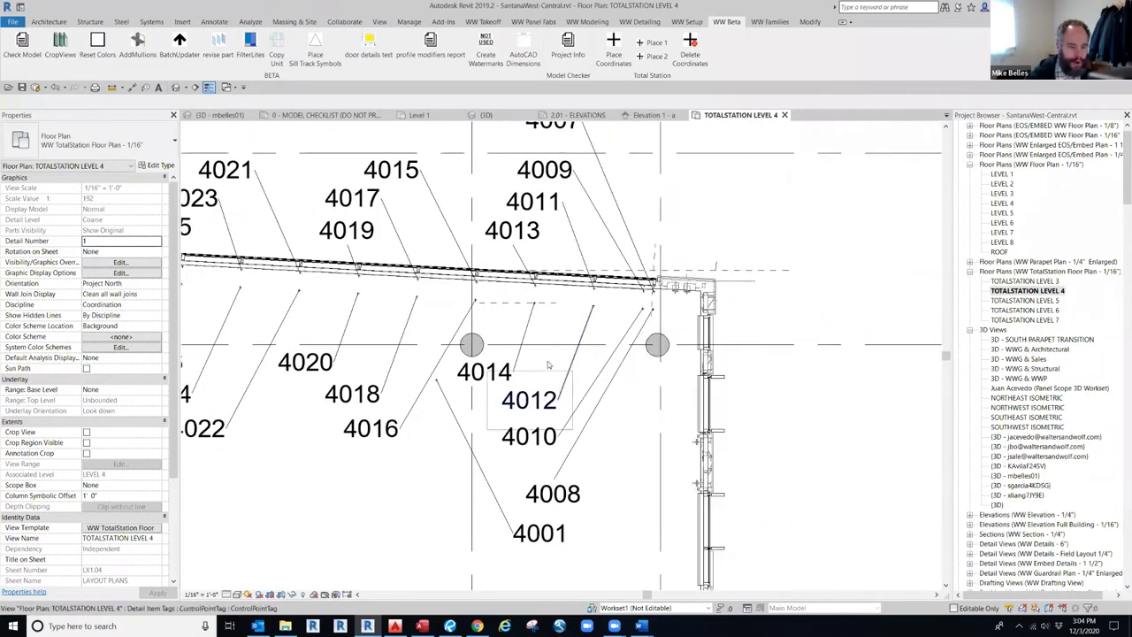
scroll(547, 374, down, 2)
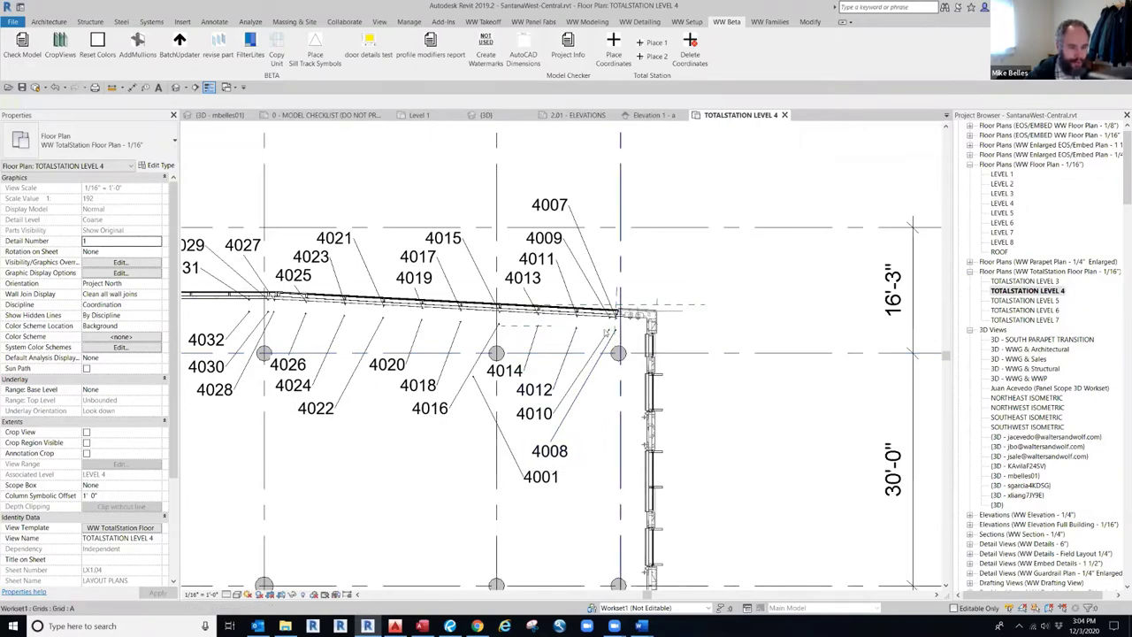
scroll(623, 332, up, 2)
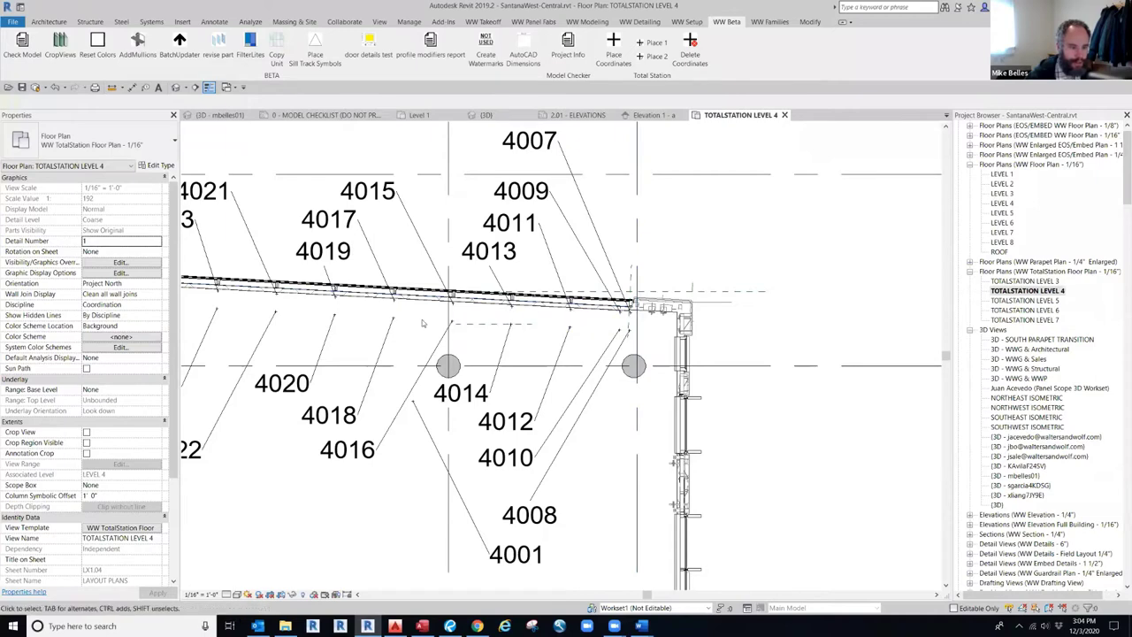
middle_drag(395, 325, 475, 326)
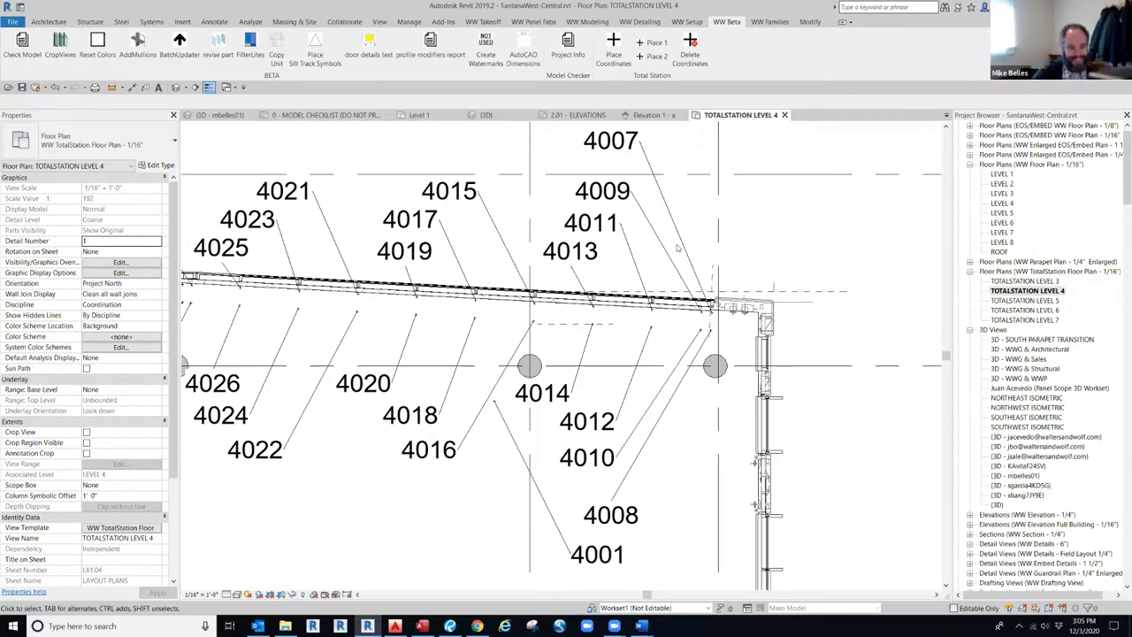
scroll(654, 321, up, 2)
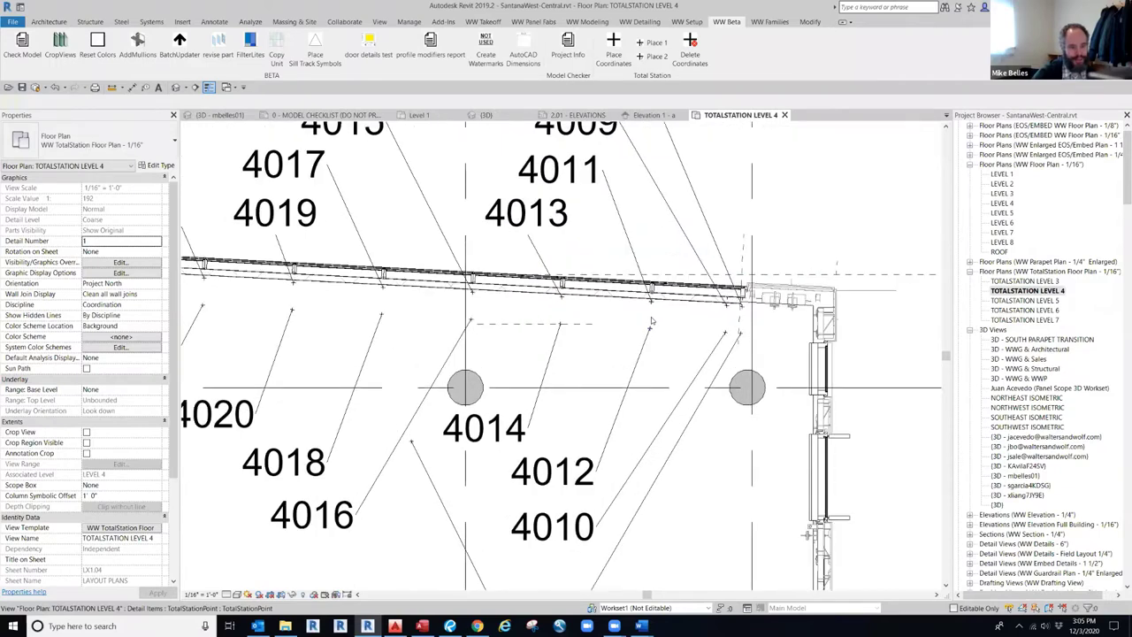
click(652, 322)
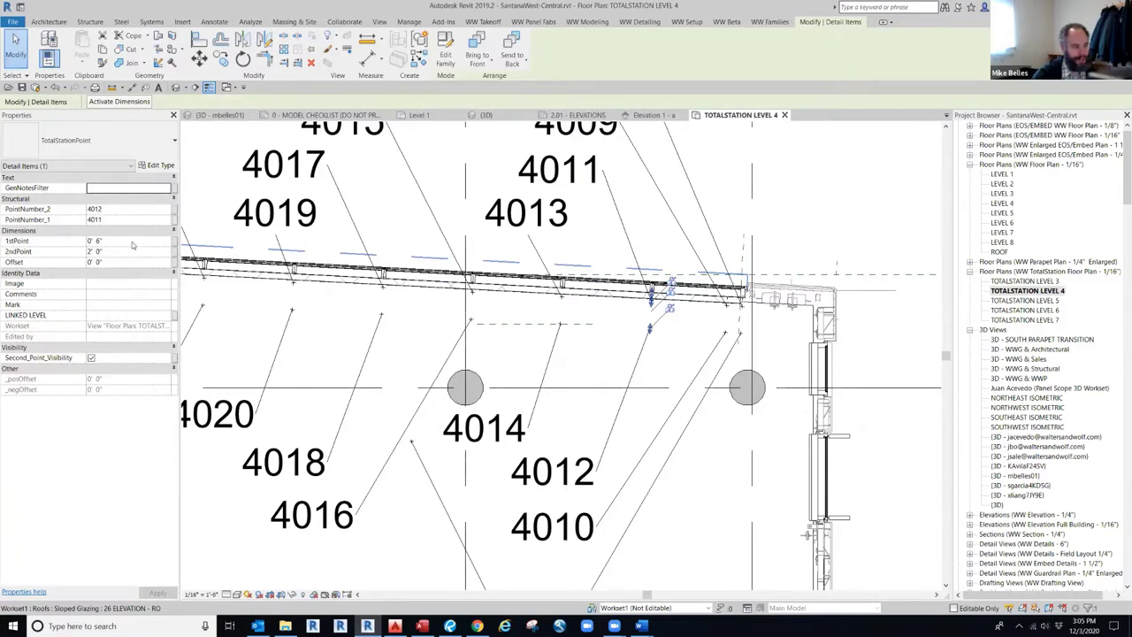
click(805, 174)
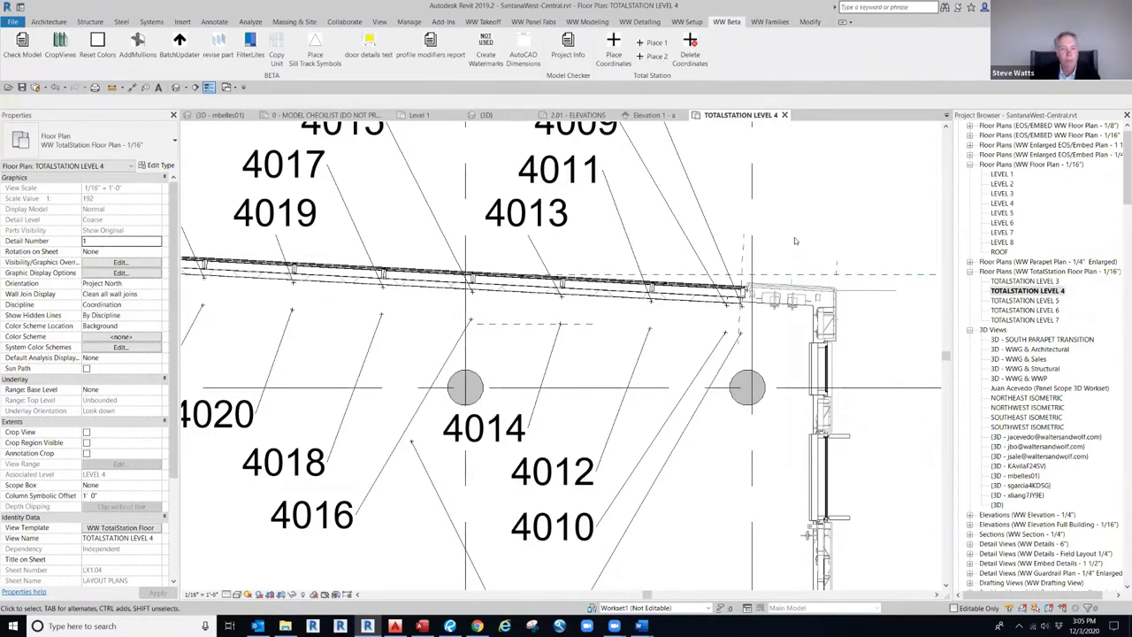
Try a 2nd point distance of 3' 0" on total station point 4011/4012.
scroll(796, 240, down, 1)
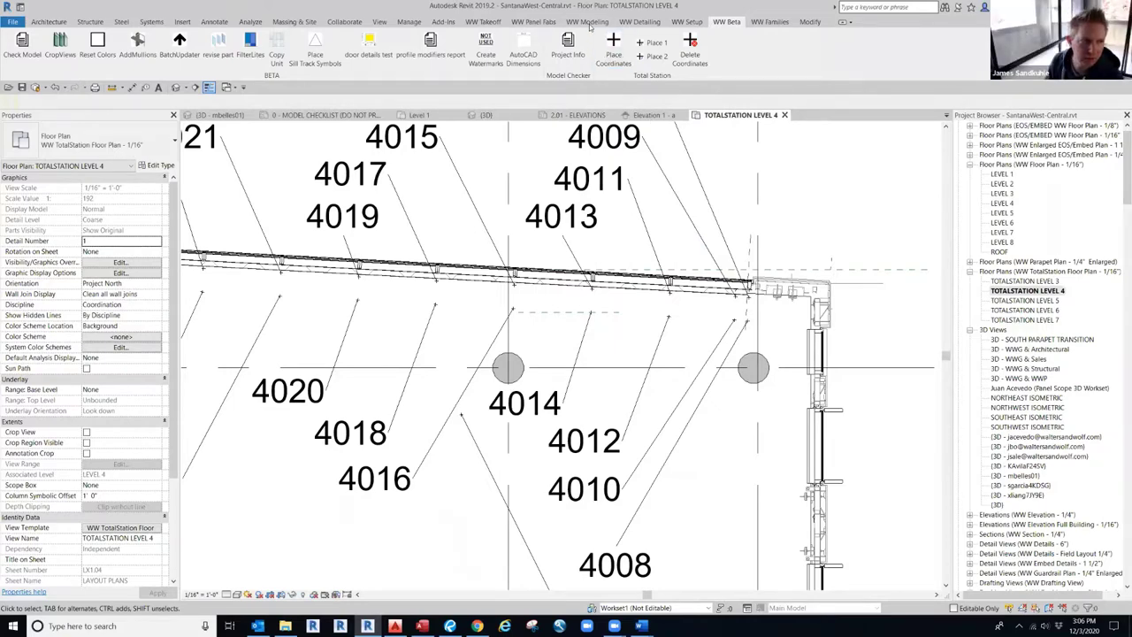
scroll(665, 314, up, 3)
click(665, 314)
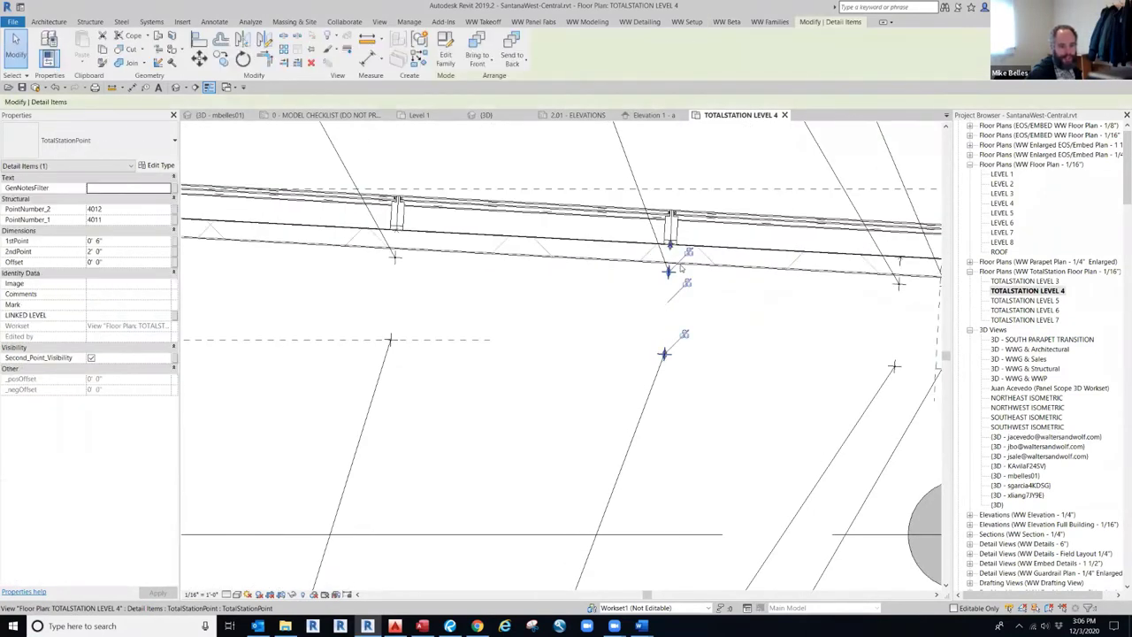
scroll(665, 314, up, 2)
scroll(661, 228, up, 2)
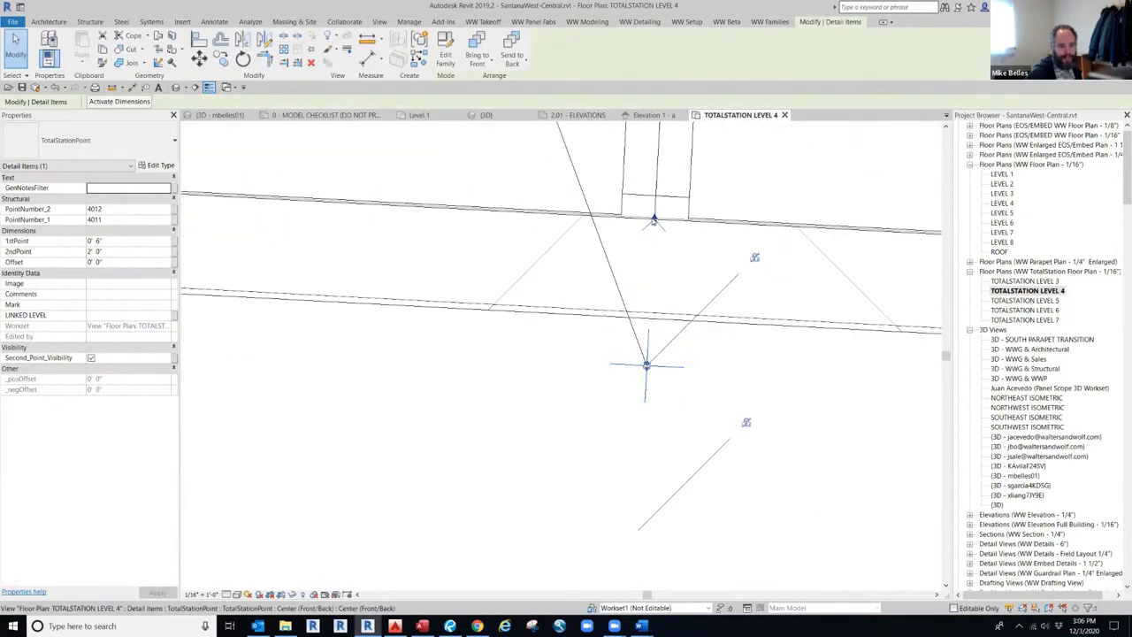
scroll(646, 363, down, 4)
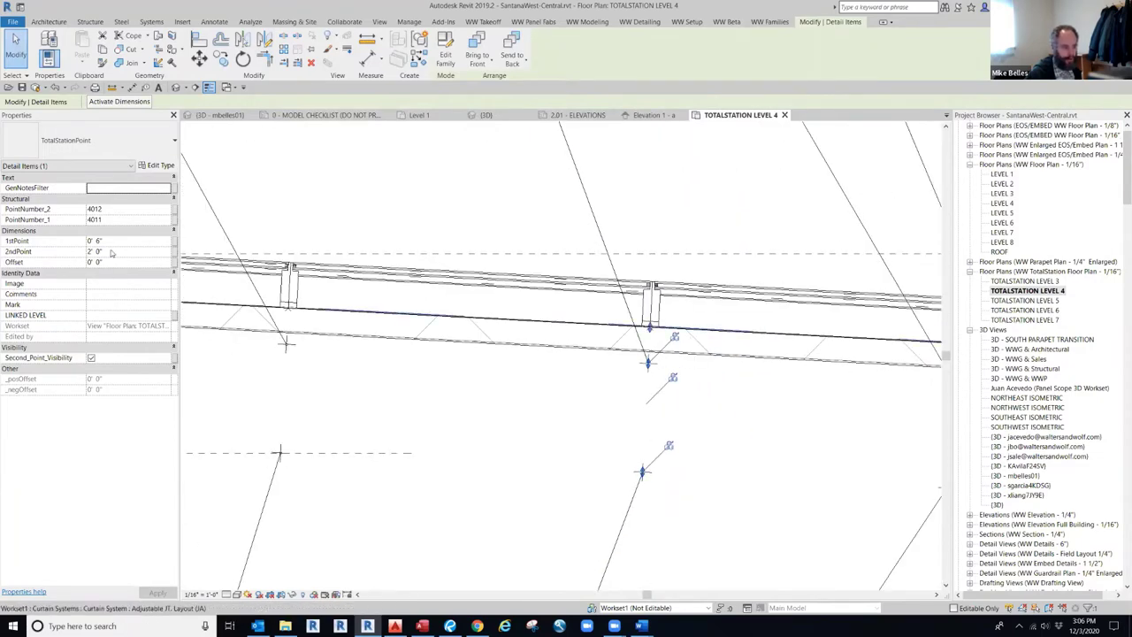
click(98, 252)
text(3)
key(Return)
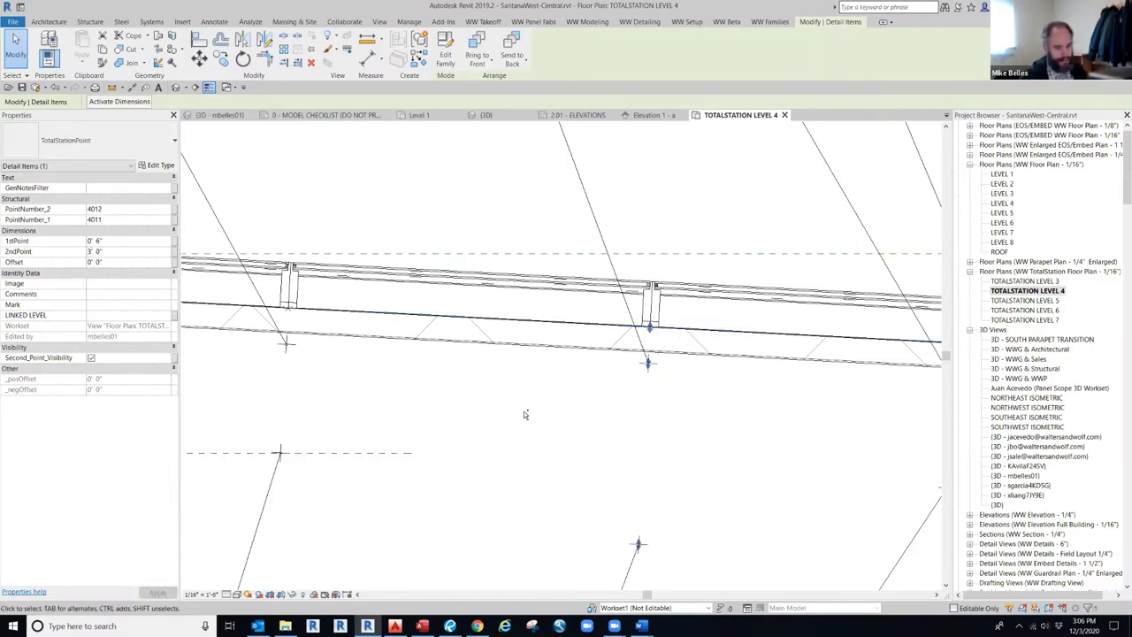
key(Escape)
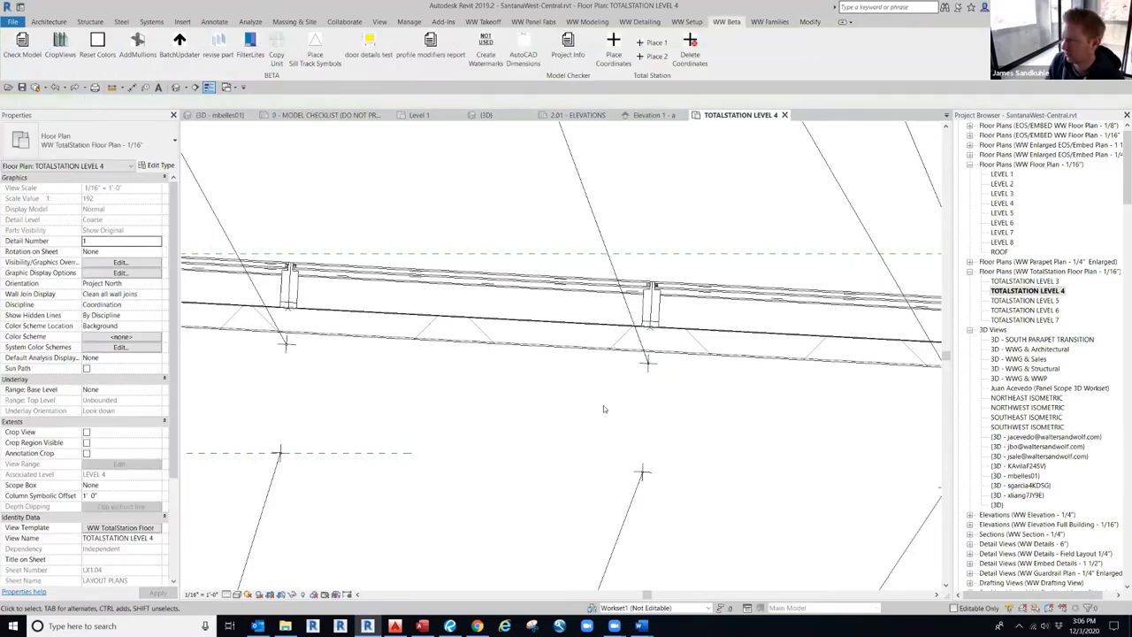
Compare where total station points 4011/4012 and 4031/4032 attach relative to the back of the curtain wall.
click(648, 363)
scroll(637, 341, up, 3)
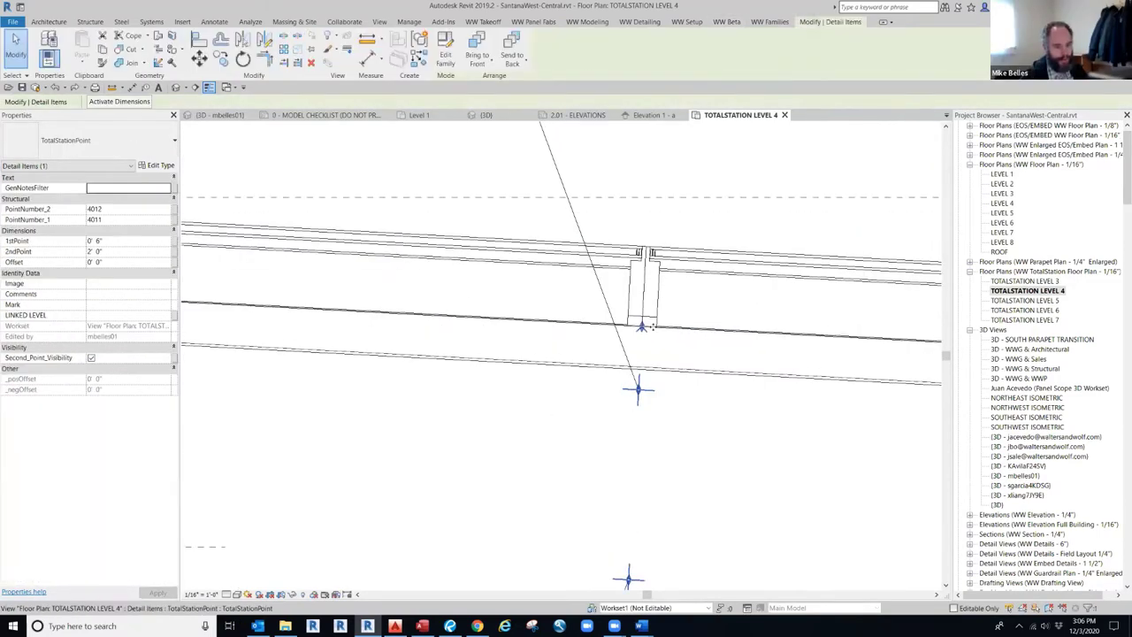
scroll(632, 332, up, 1)
scroll(652, 387, down, 4)
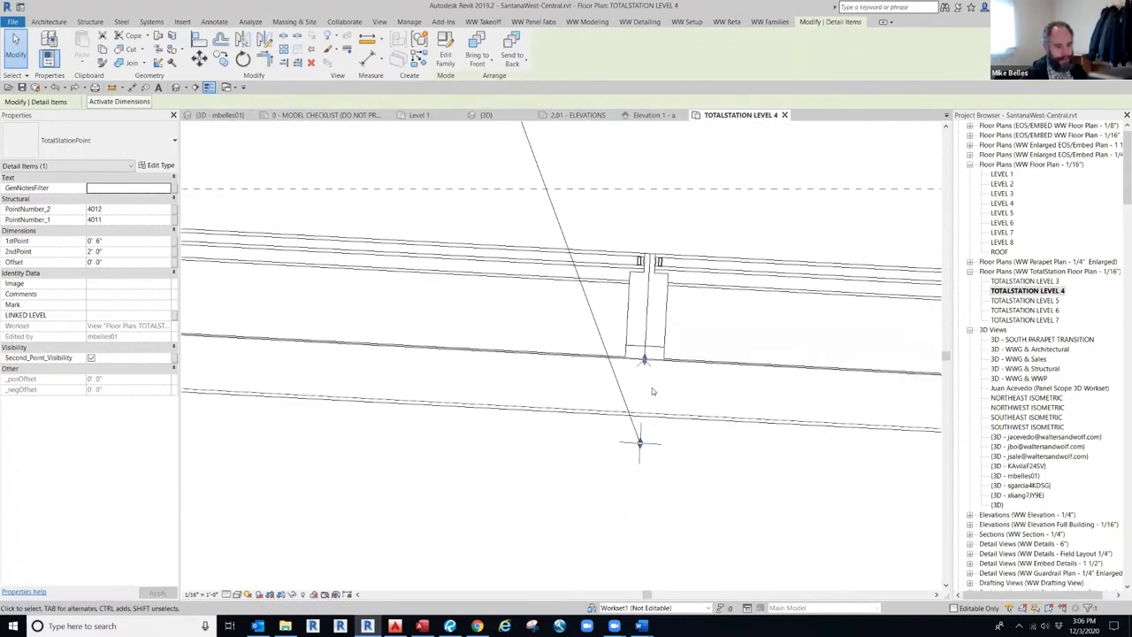
scroll(653, 388, down, 3)
middle_drag(217, 354, 770, 354)
scroll(623, 366, up, 5)
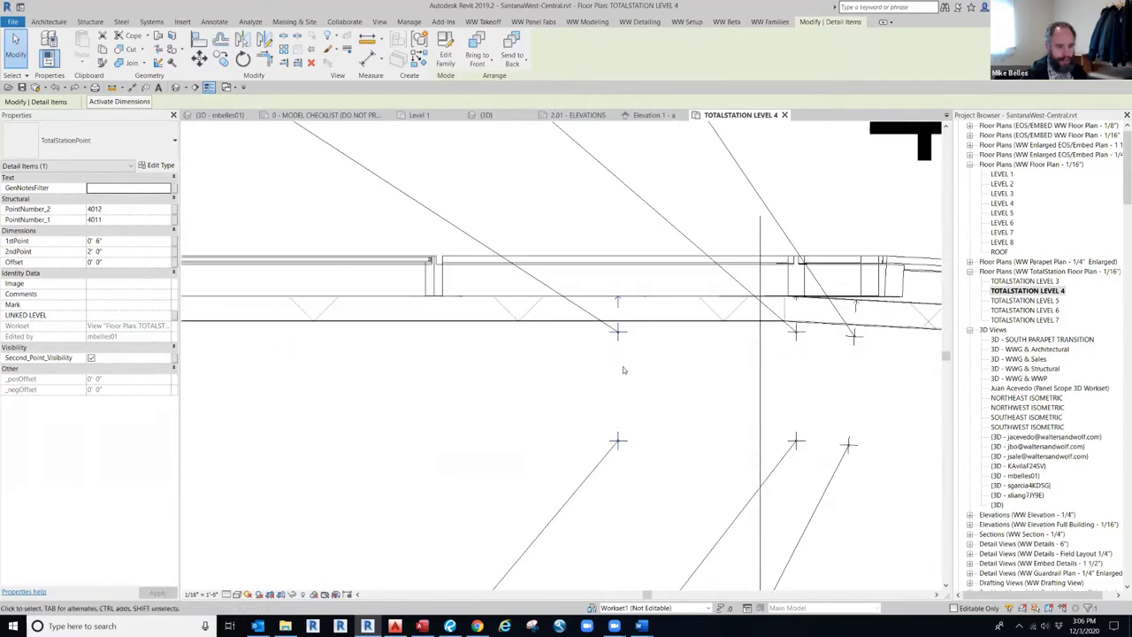
click(618, 299)
scroll(617, 299, up, 3)
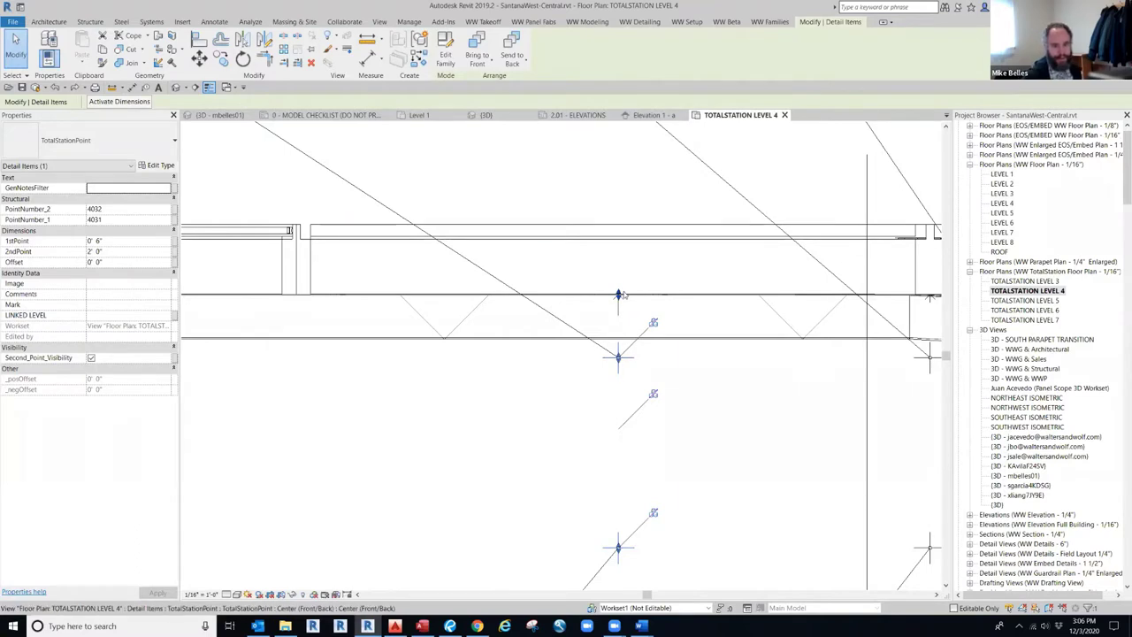
click(475, 196)
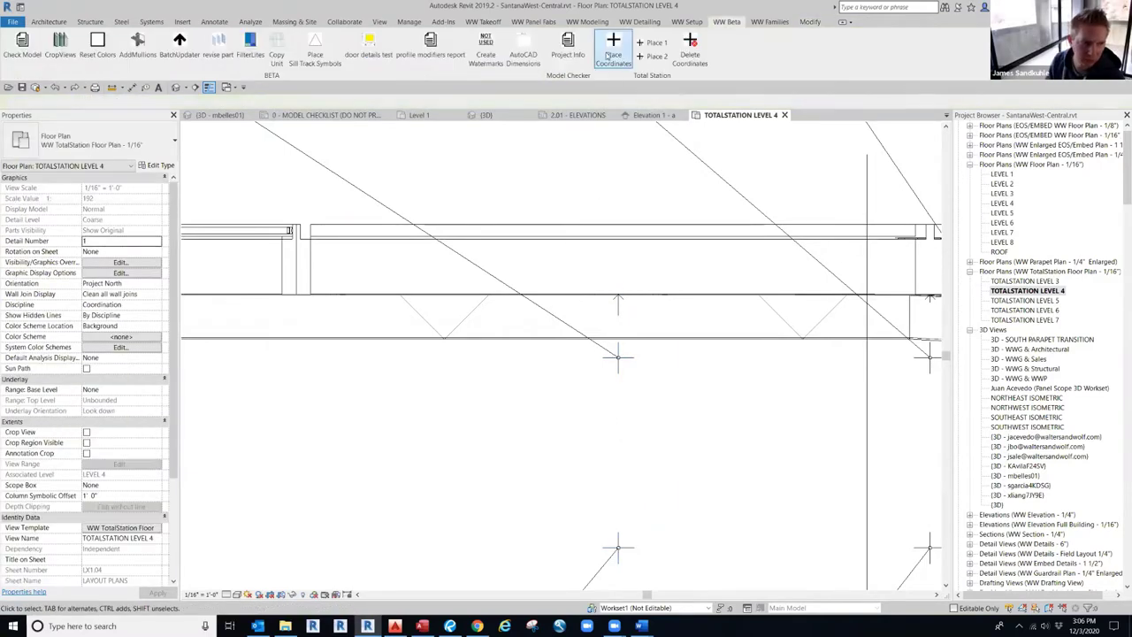
Review the wall placement options and point distances in the Place Coordinates form, and close it without applying.
click(612, 54)
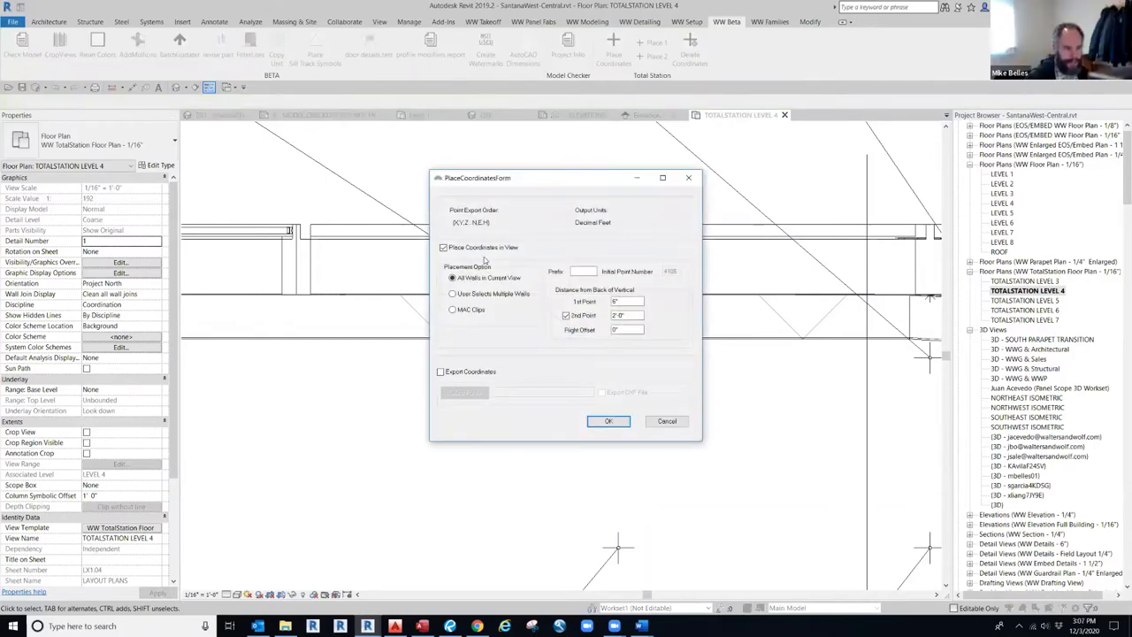
click(663, 421)
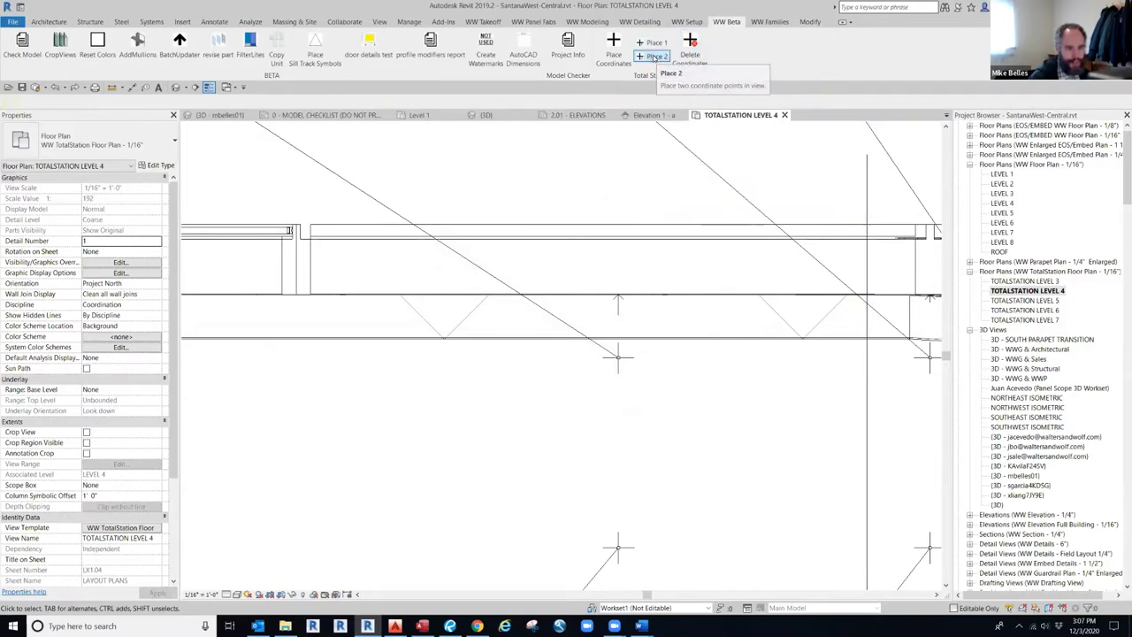
Examine the point layout along the Level 4 curtain wall and recheck the Place Coordinates numbering and placement settings without applying them.
scroll(472, 507, down, 4)
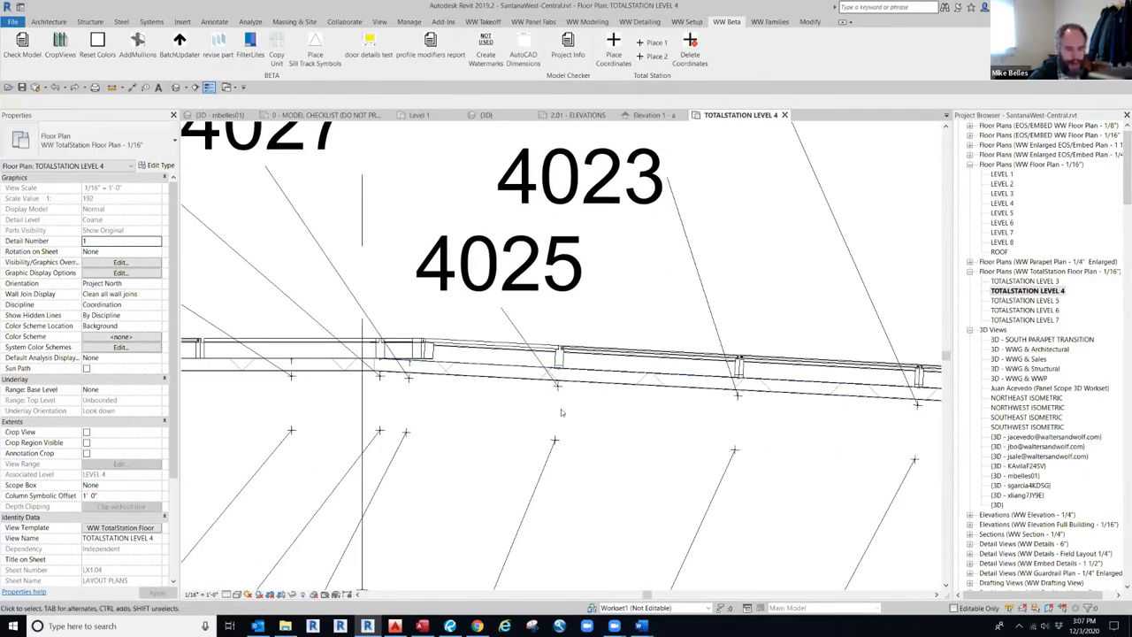
scroll(659, 436, down, 5)
middle_drag(659, 437, 566, 364)
scroll(705, 372, down, 2)
middle_drag(417, 392, 671, 270)
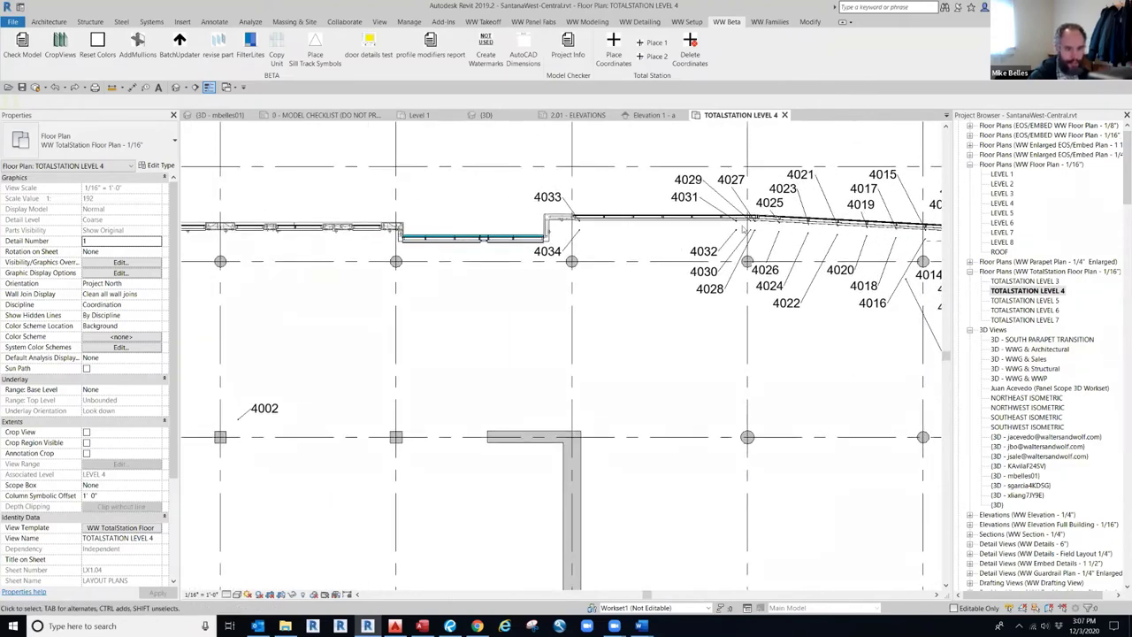
scroll(830, 244, up, 4)
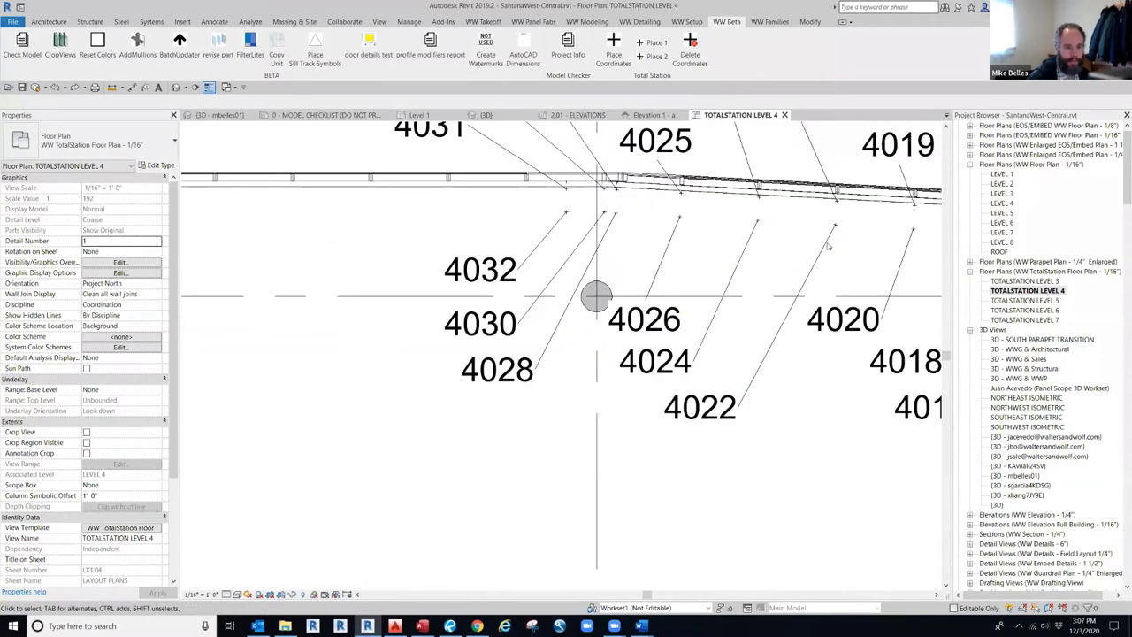
middle_drag(799, 231, 715, 347)
scroll(715, 346, up, 1)
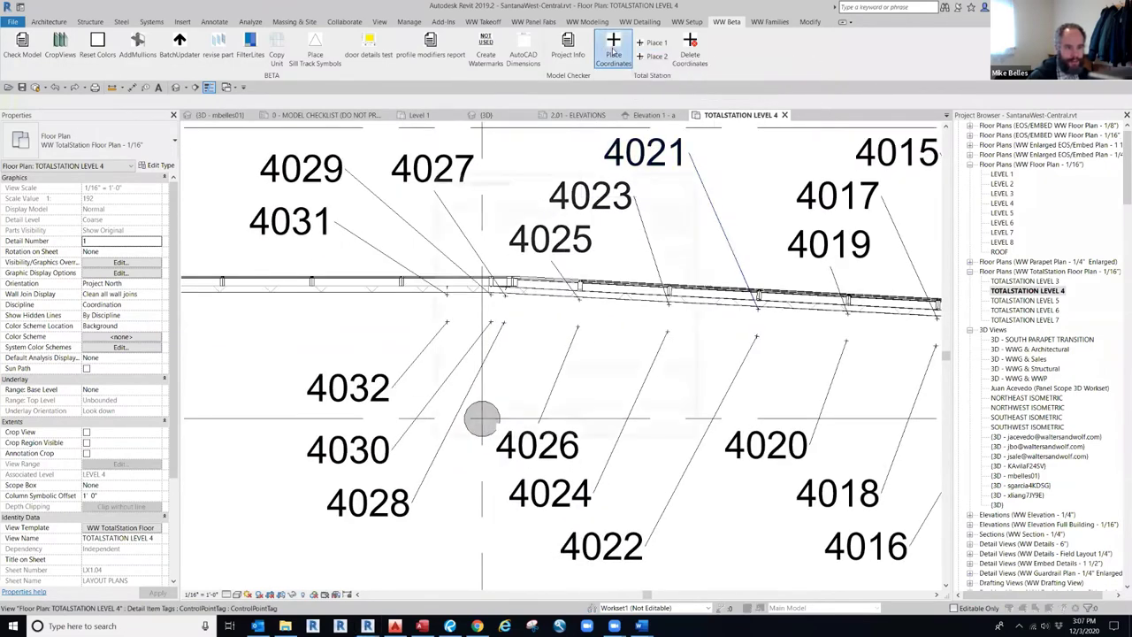
click(614, 53)
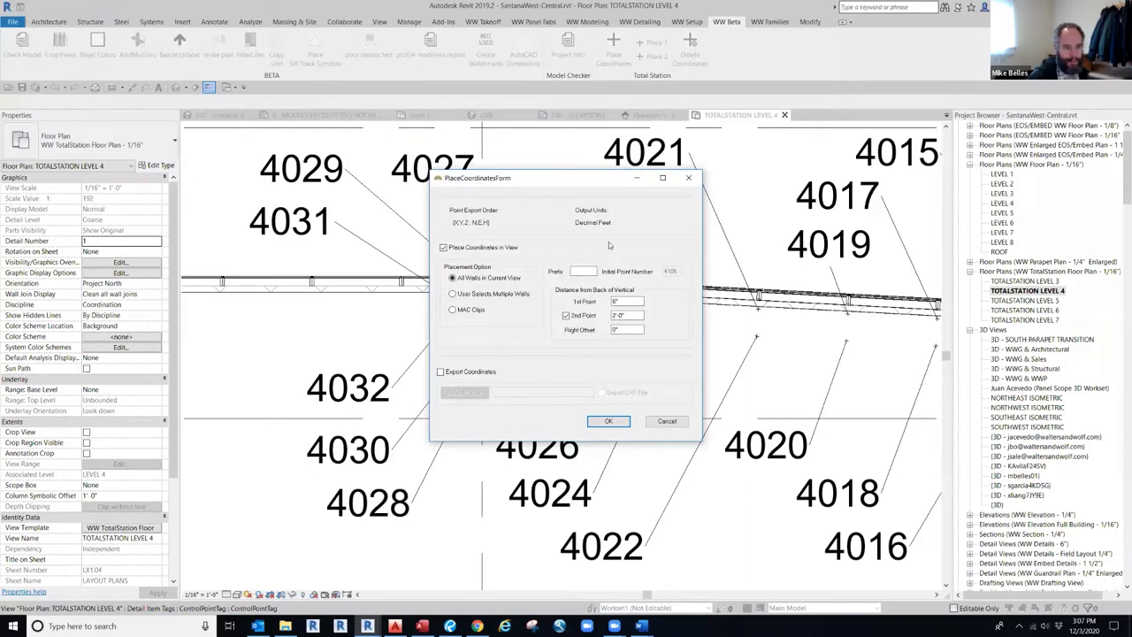
click(668, 421)
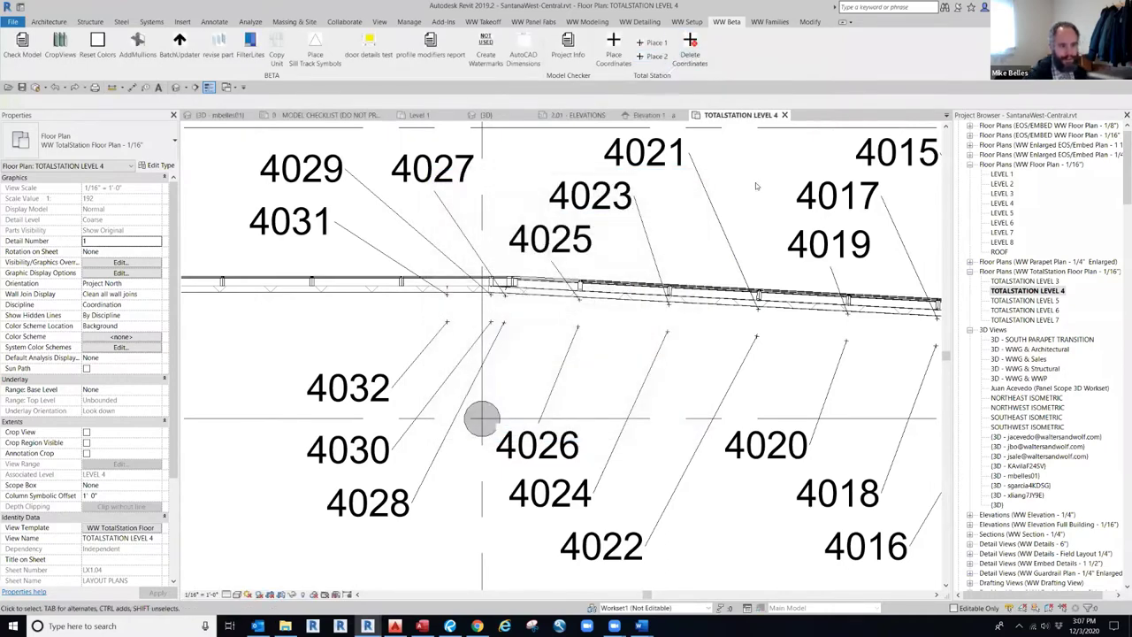
scroll(755, 182, down, 1)
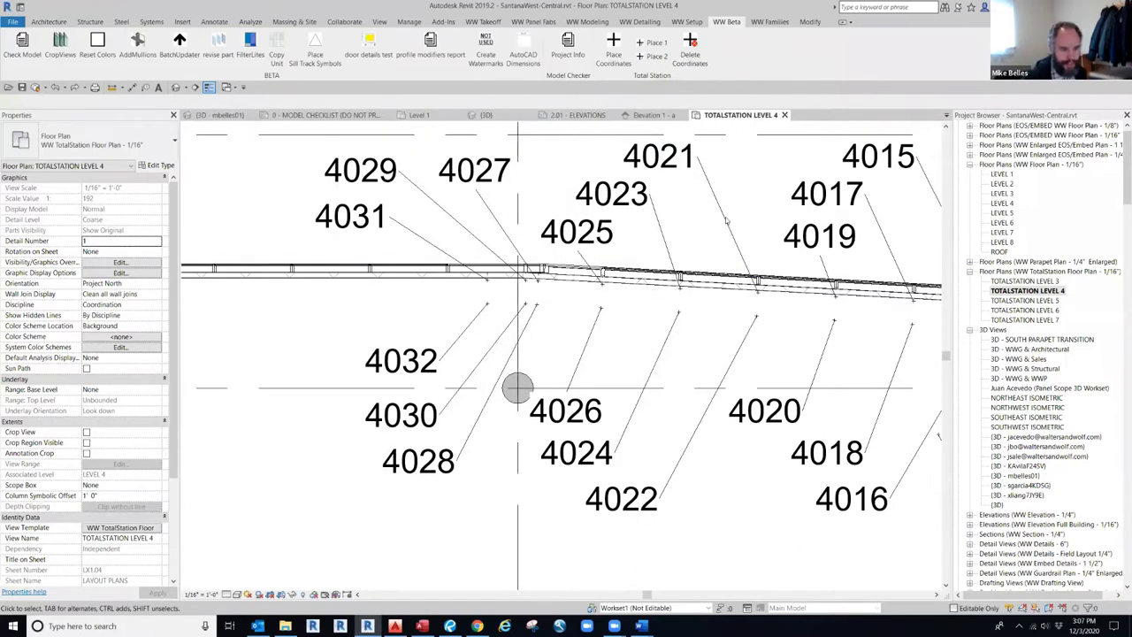
middle_drag(781, 346, 720, 347)
scroll(720, 347, down, 2)
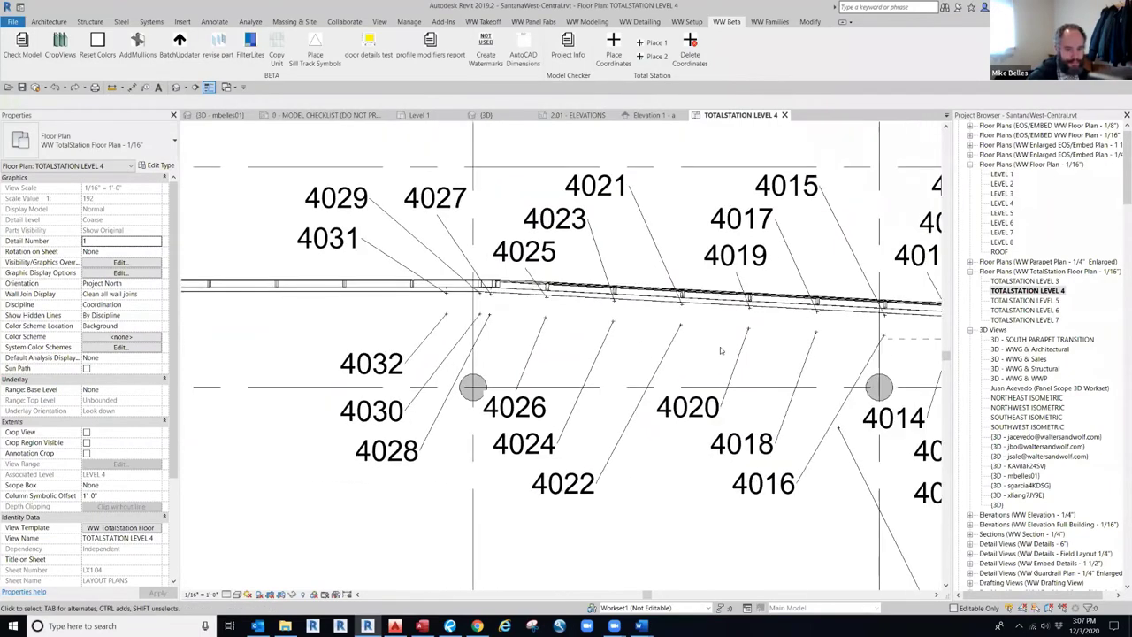
middle_drag(721, 349, 684, 351)
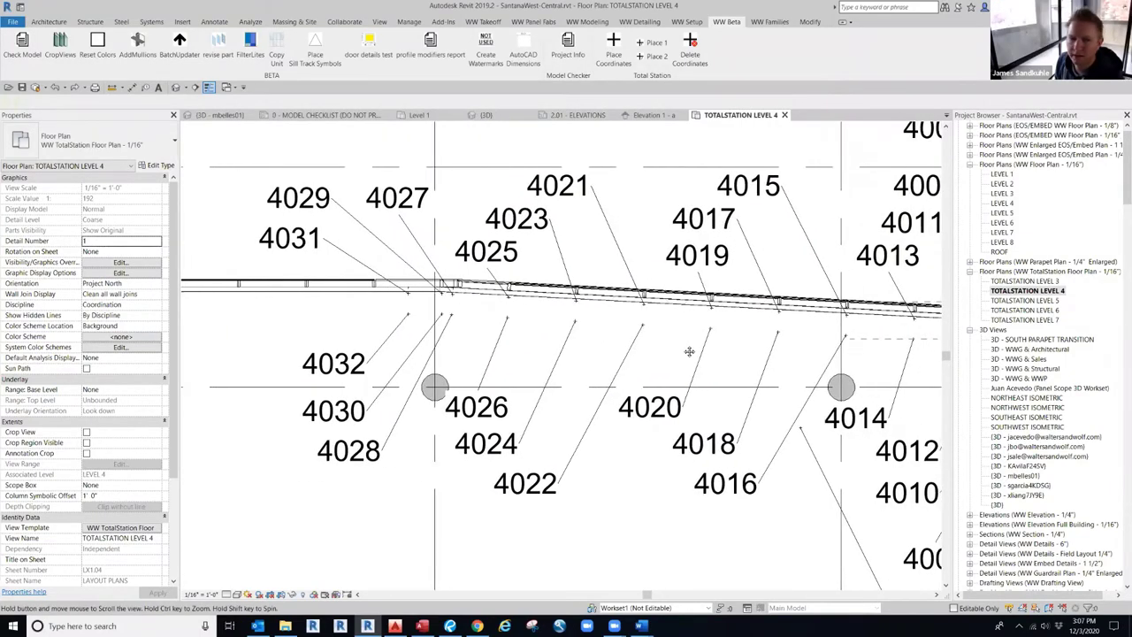
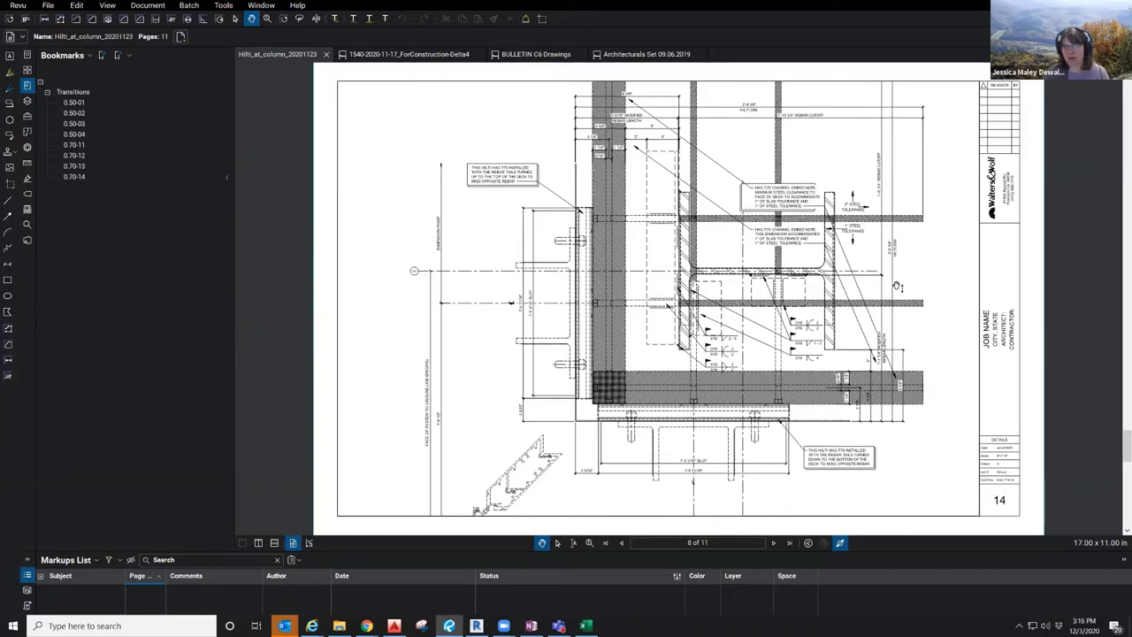
Page back to sheet 12 of the Hilti at column details and examine the slab edge section with its slab and steel tolerances.
key(Page_Down)
key(Page_Up)
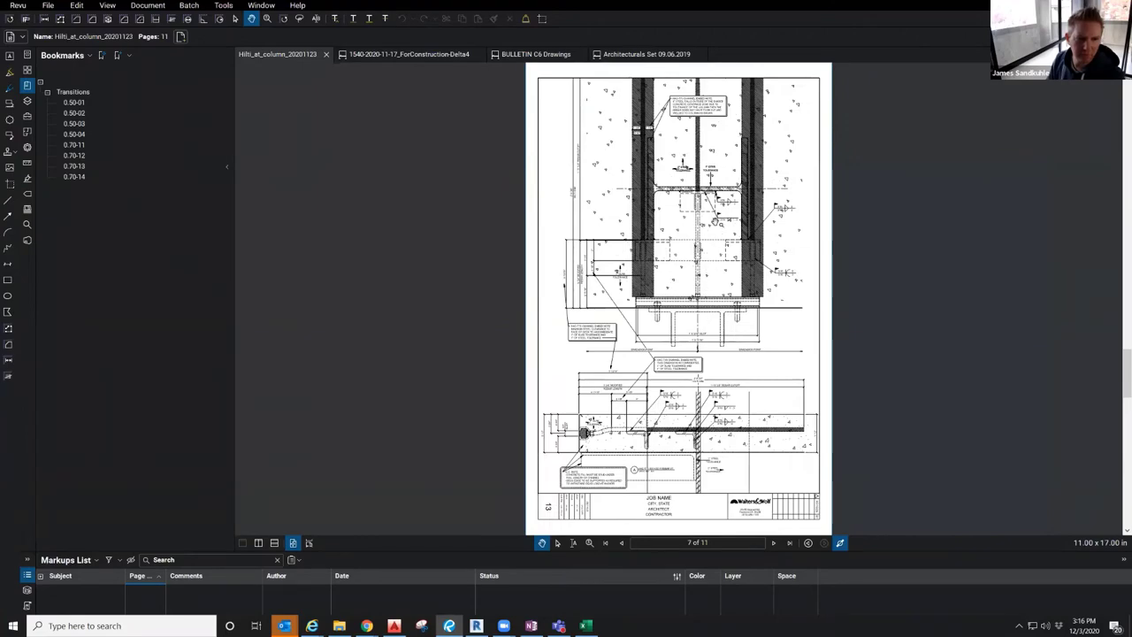
key(Page_Up)
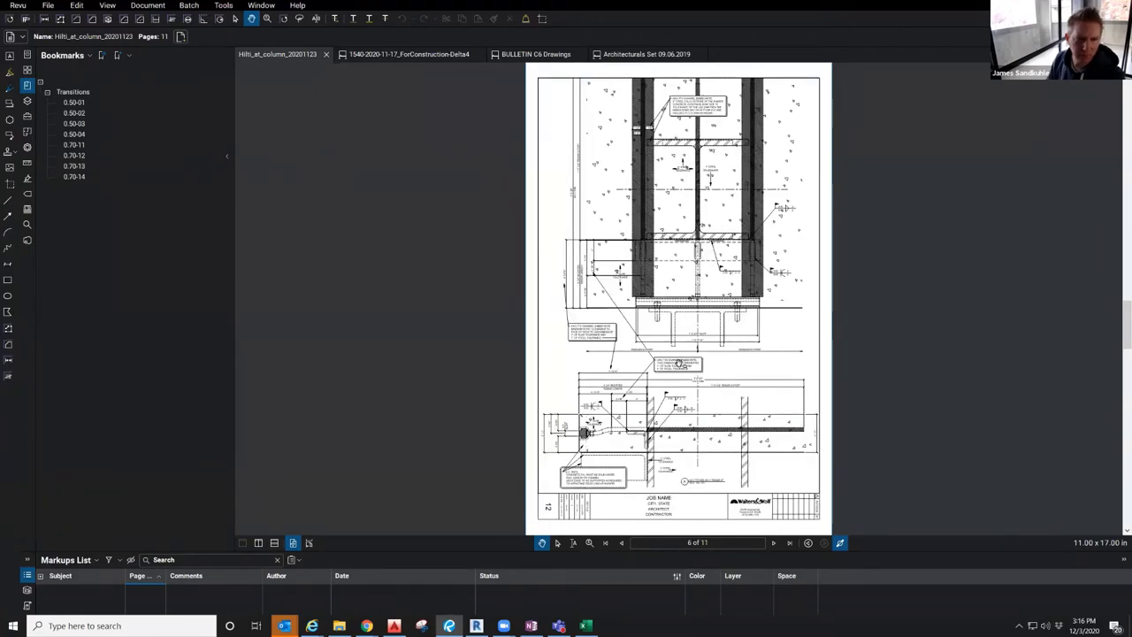
key(Page_Up)
scroll(646, 407, up, 2)
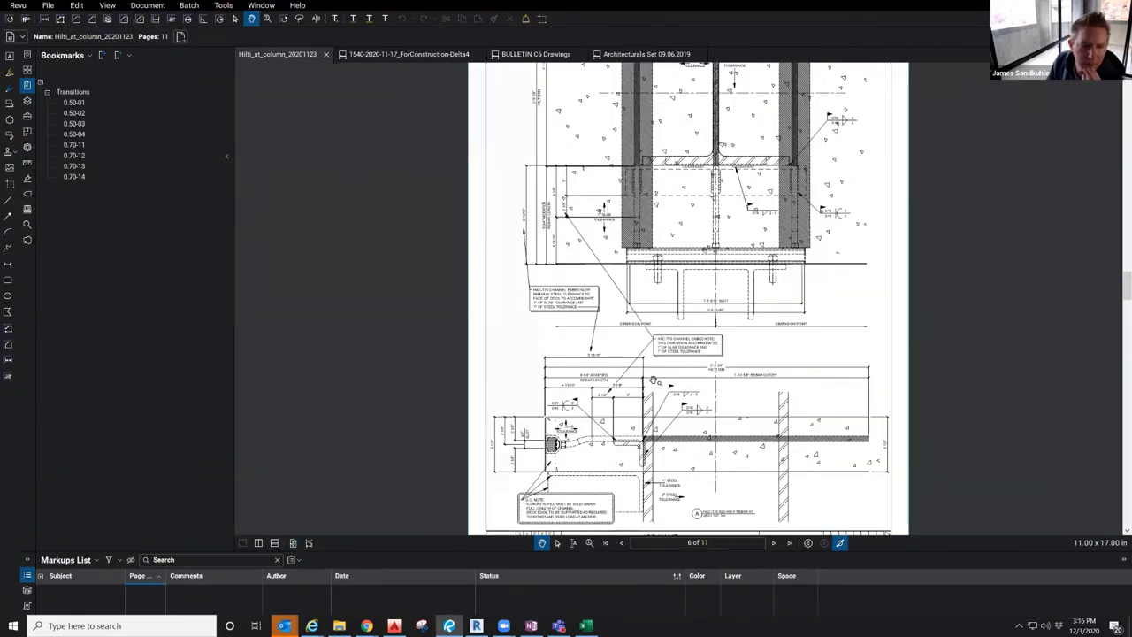
scroll(660, 355, up, 2)
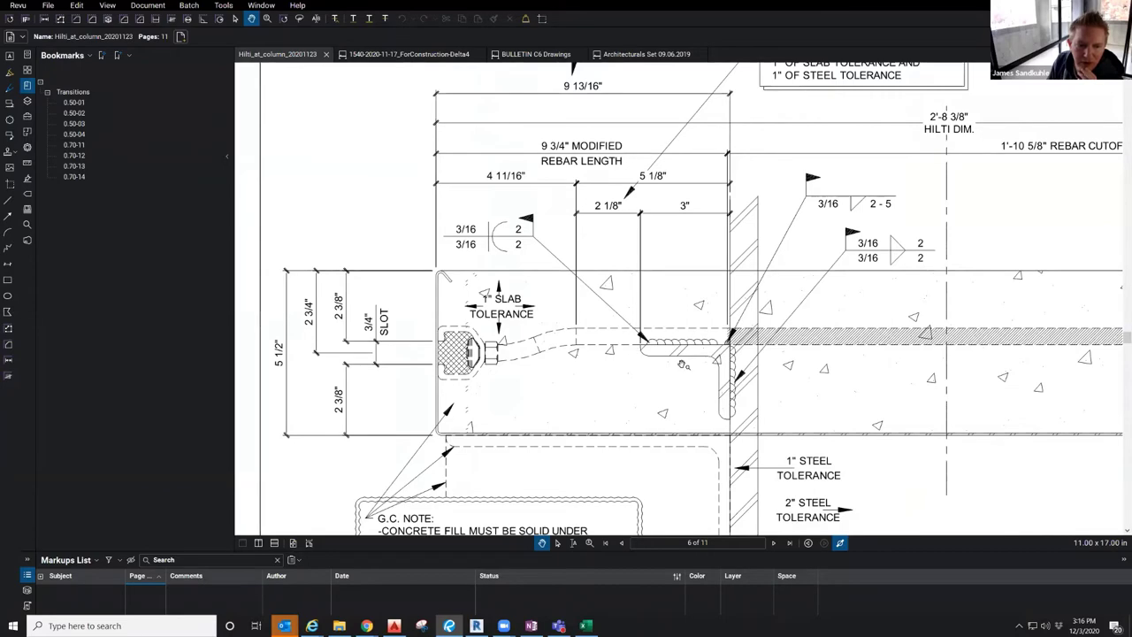
scroll(734, 299, down, 1)
scroll(733, 299, down, 2)
scroll(907, 252, up, 2)
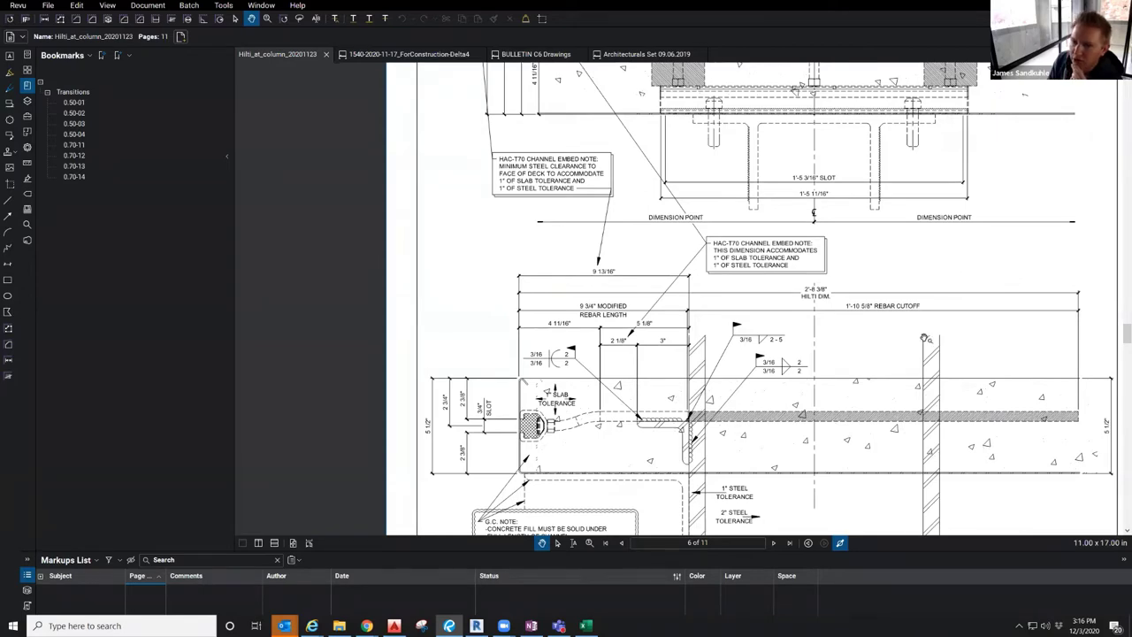
Examine the column plan with the HAC-T70 channel embed on sheet 12, and page ahead to the embed details on sheet 4.52.
mouse_move(948, 257)
mouse_down()
mouse_move(899, 354)
mouse_move(892, 400)
mouse_up()
drag(873, 126, 834, 218)
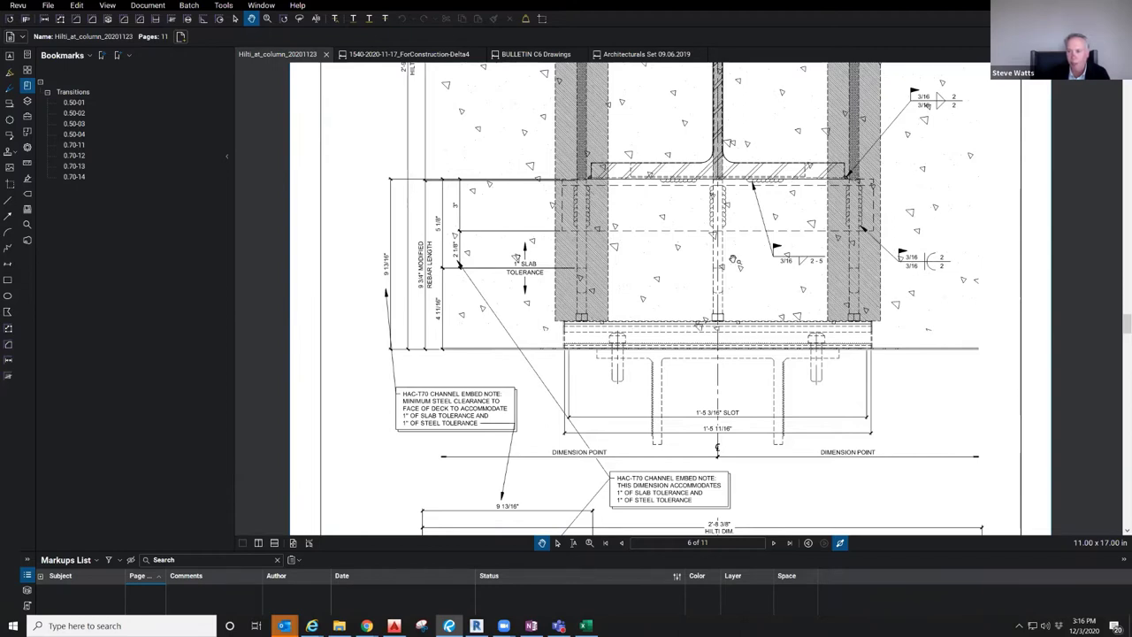
mouse_move(736, 260)
mouse_down()
mouse_move(729, 313)
mouse_move(697, 347)
mouse_up()
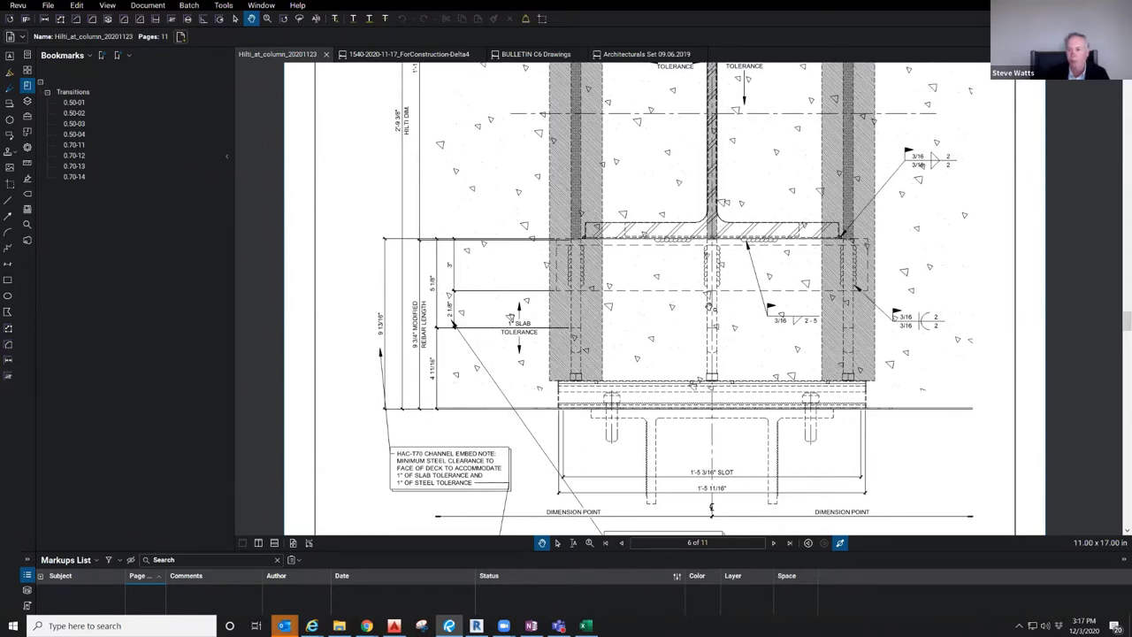
key(ctrl+0)
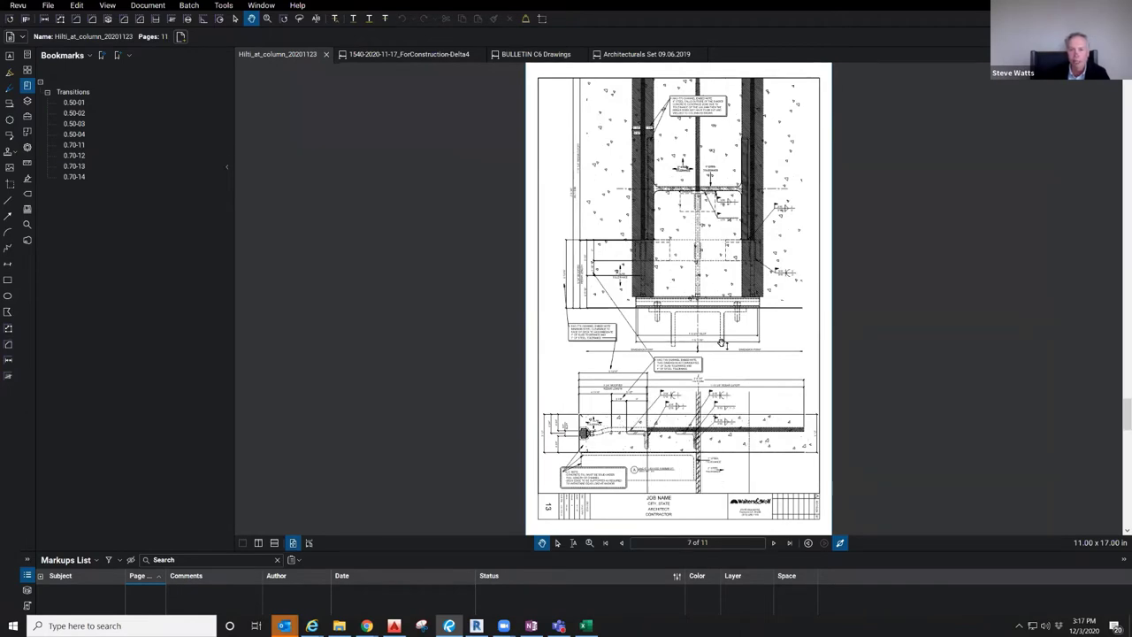
scroll(721, 343, down, 1)
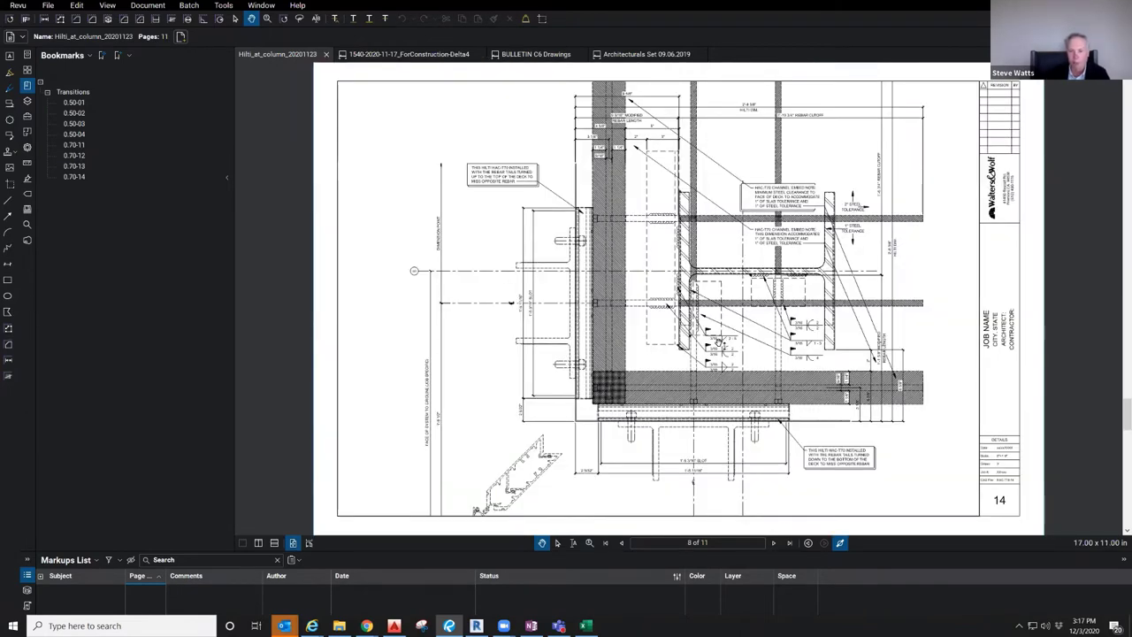
scroll(719, 341, down, 1)
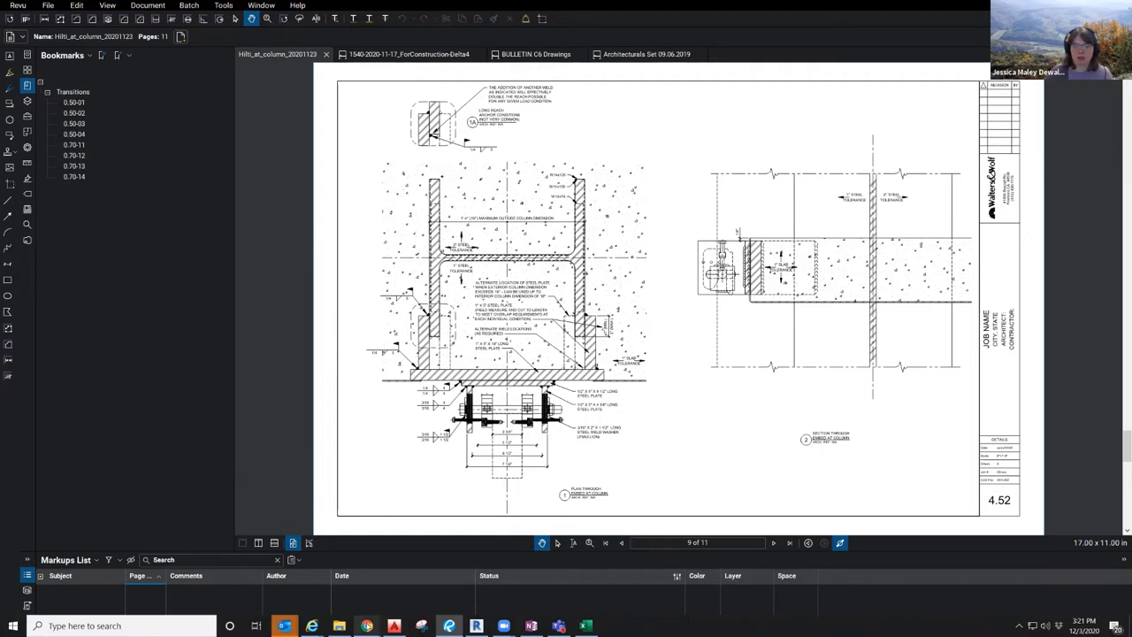
Switch to BIM 360 Document Management in Chrome and leave the 1091 Industrial model for its file folder.
mouse_move(366, 625)
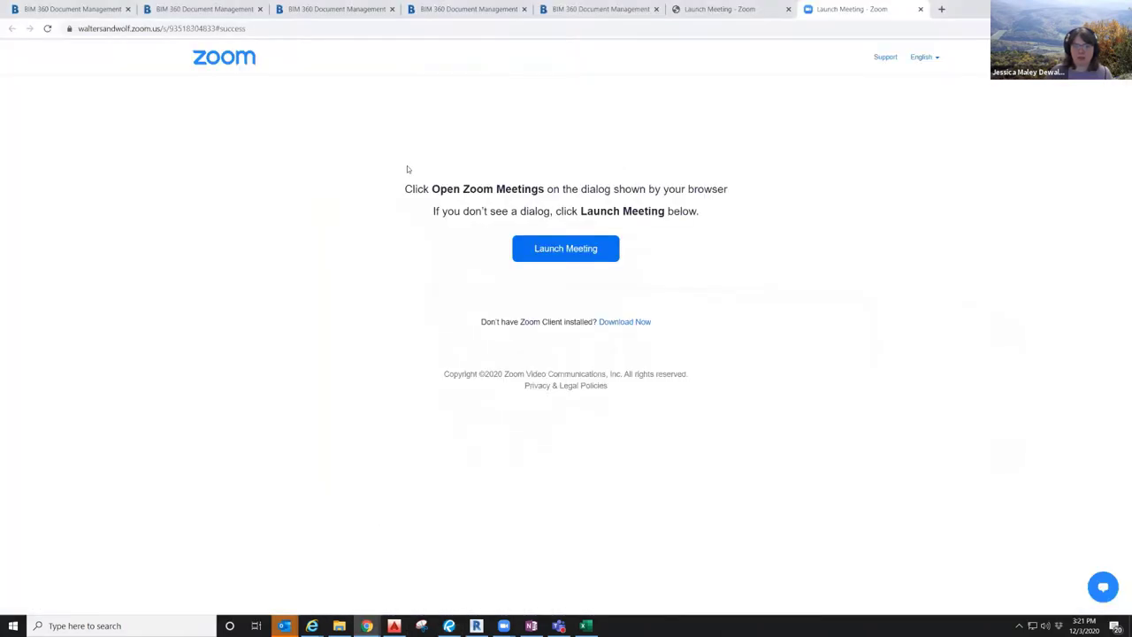
click(367, 580)
click(585, 9)
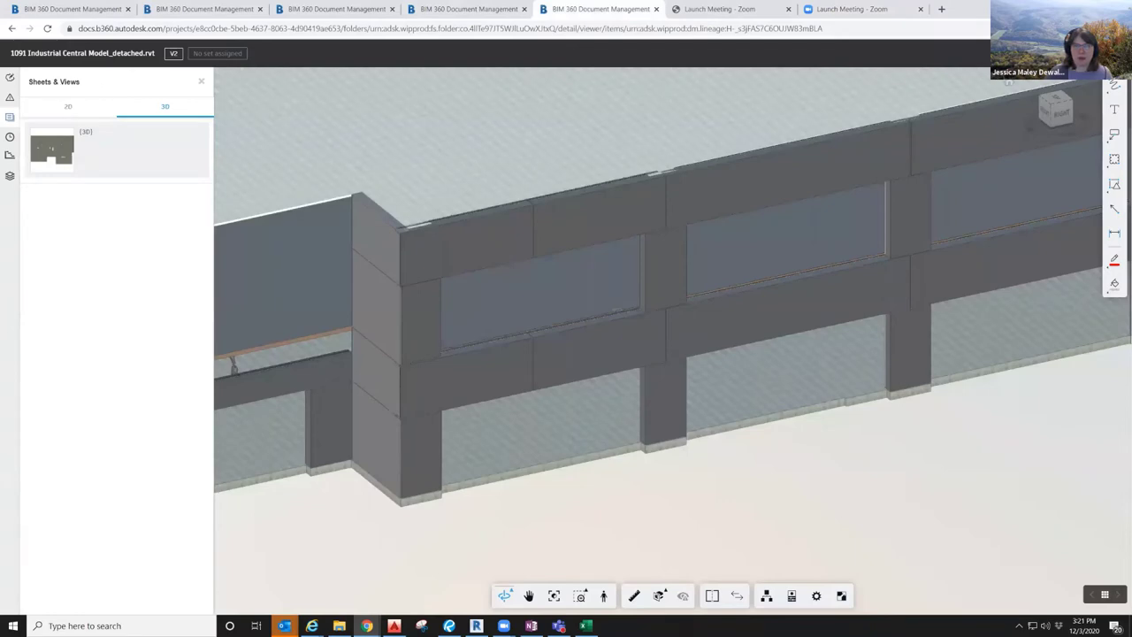
key(alt+Left)
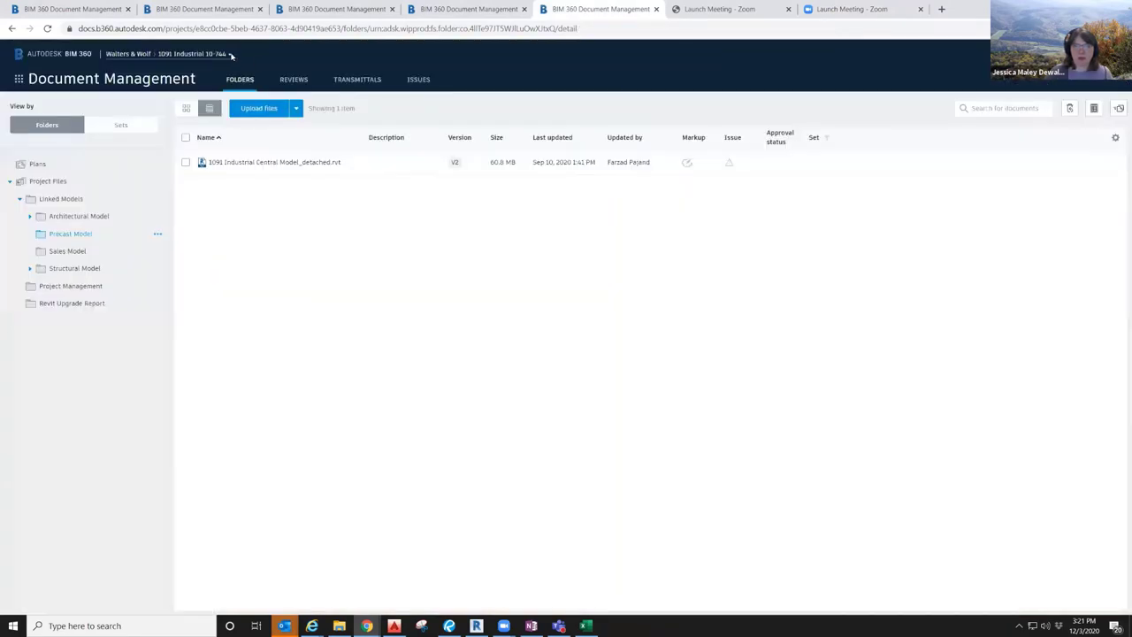
Find the Mathilda Commons A 10-737 project by searching "math" and view MathildaA-Central.rvt from its Project Files.
click(212, 54)
click(225, 54)
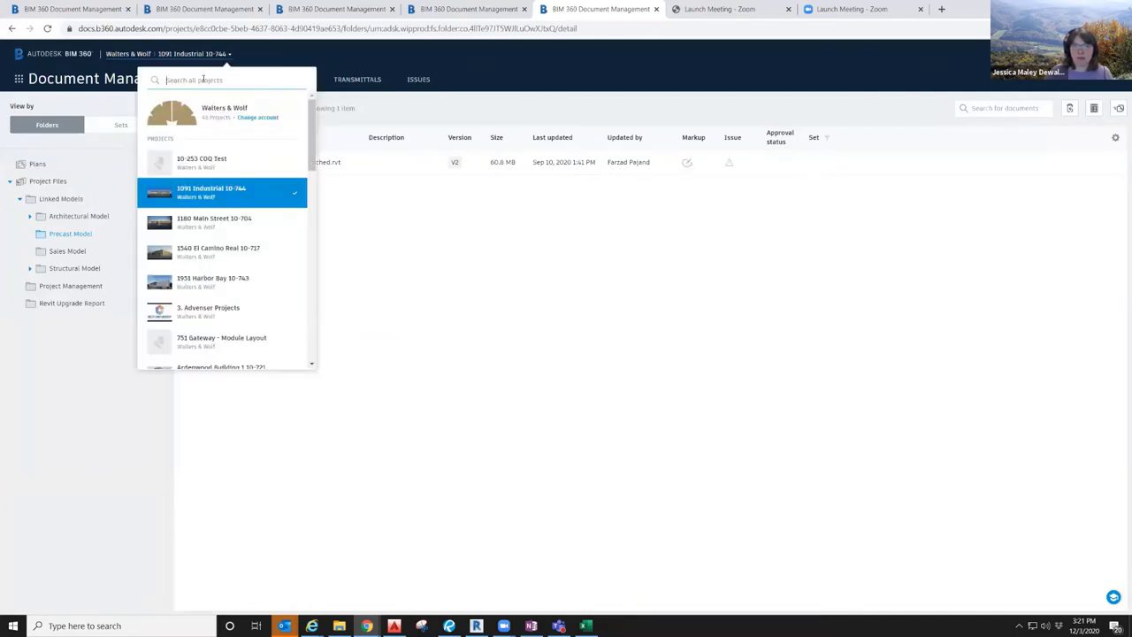
text(math)
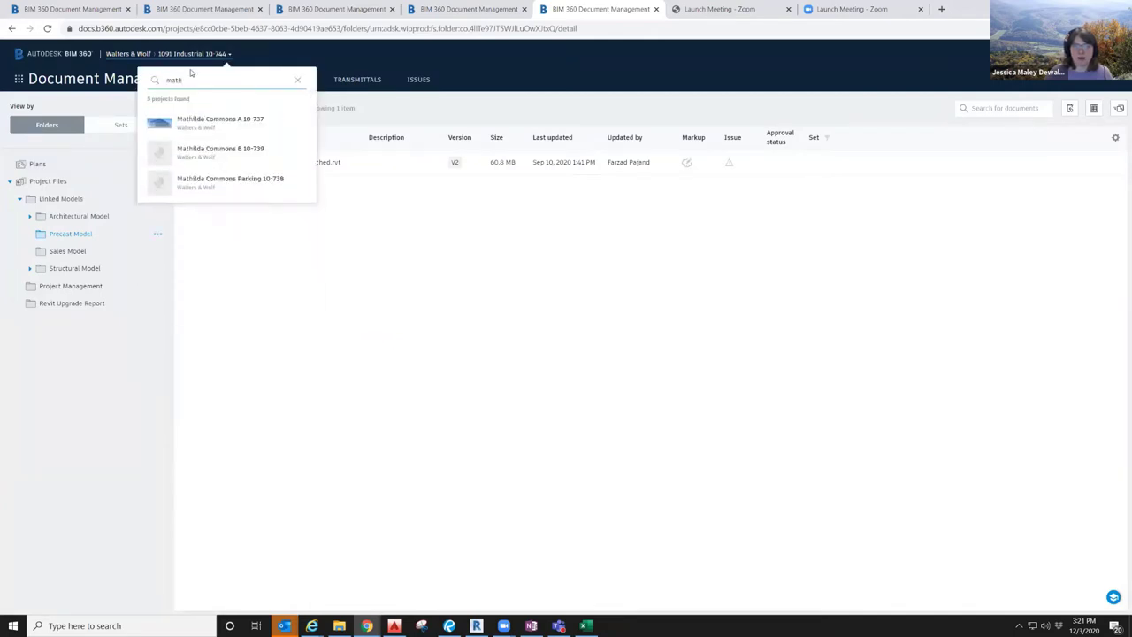
click(217, 124)
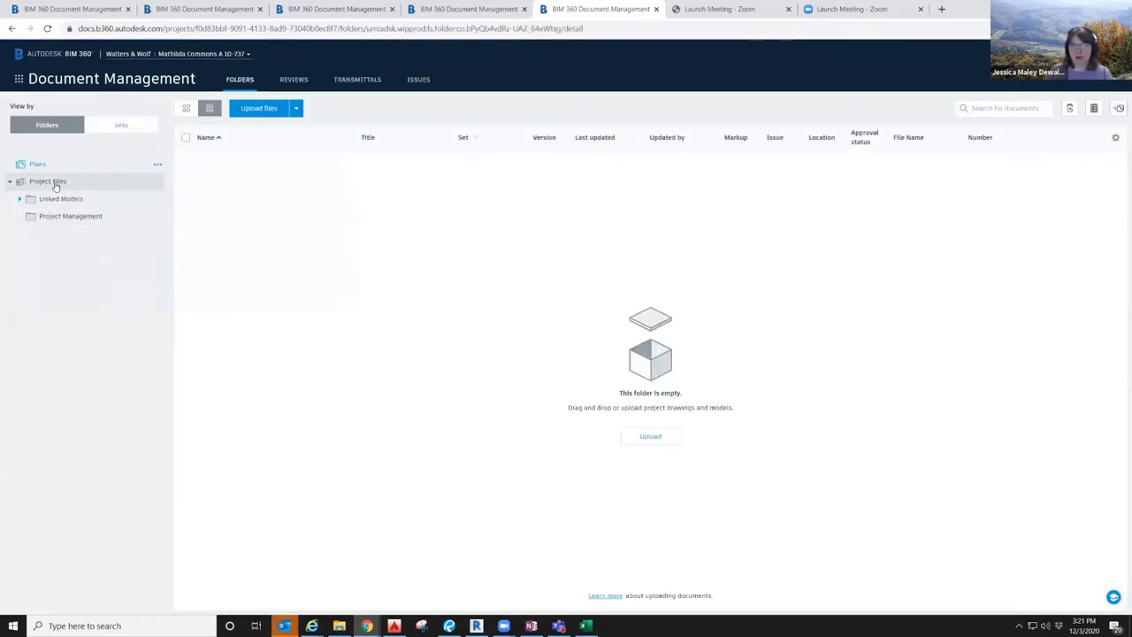
click(54, 182)
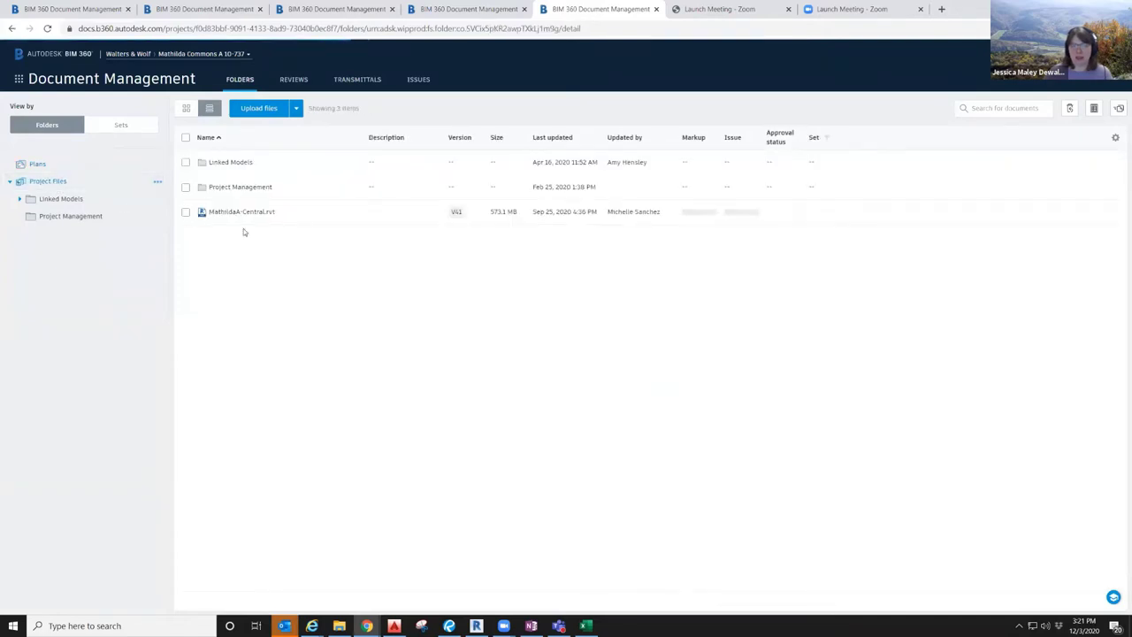
click(241, 212)
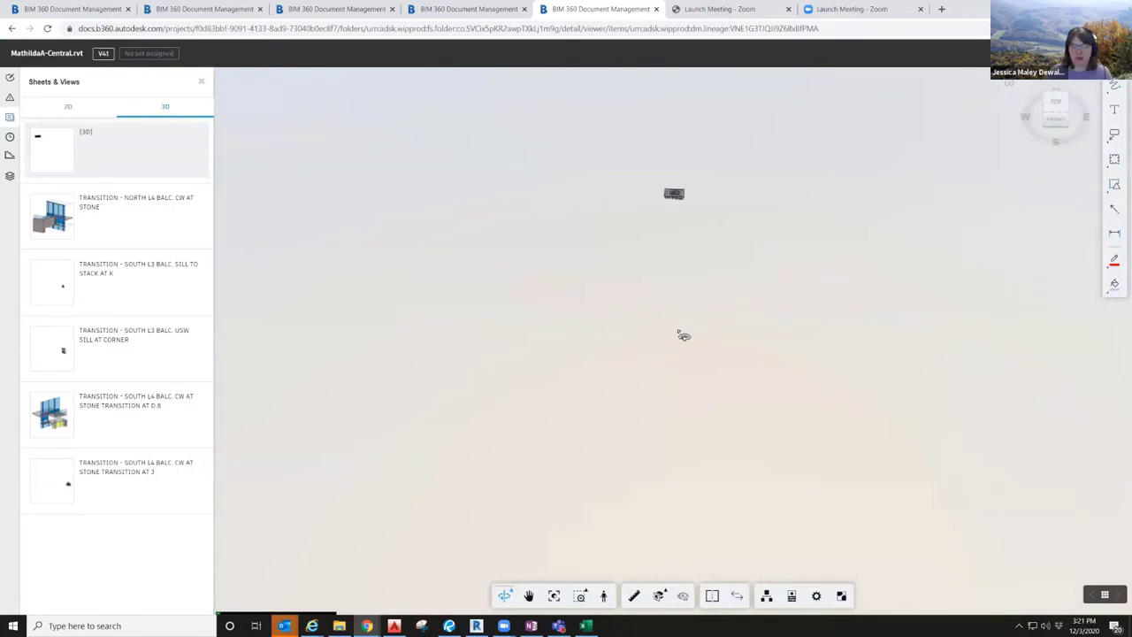
Examine the facade frames, balconies and curtain wall around the corner of the Mathilda building in the 3D view.
scroll(681, 210, up, 5)
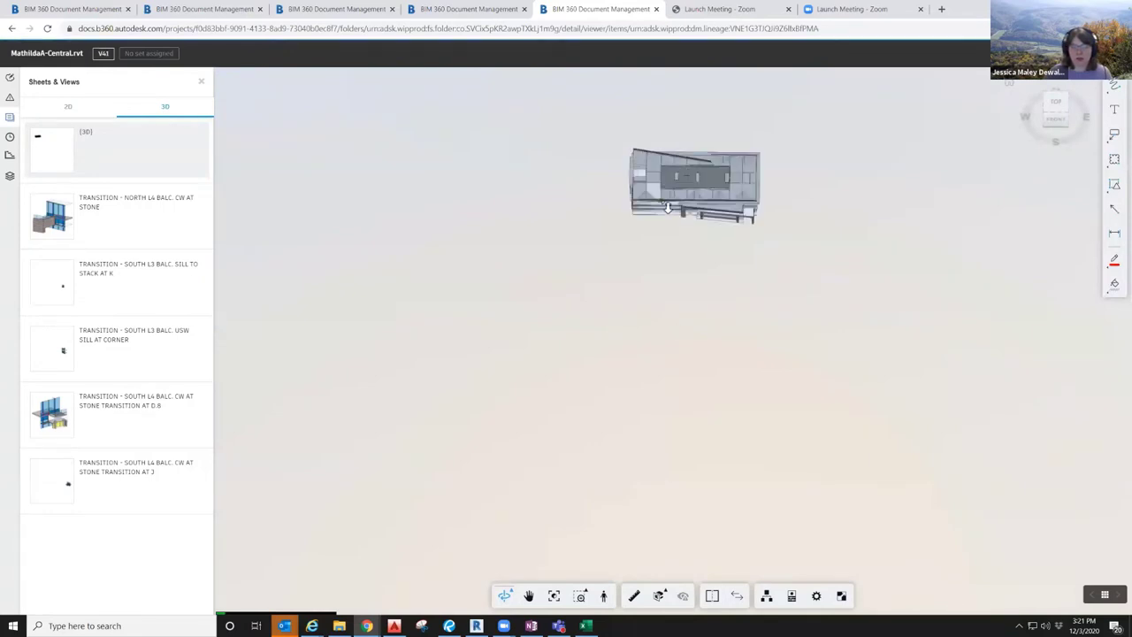
scroll(761, 192, up, 10)
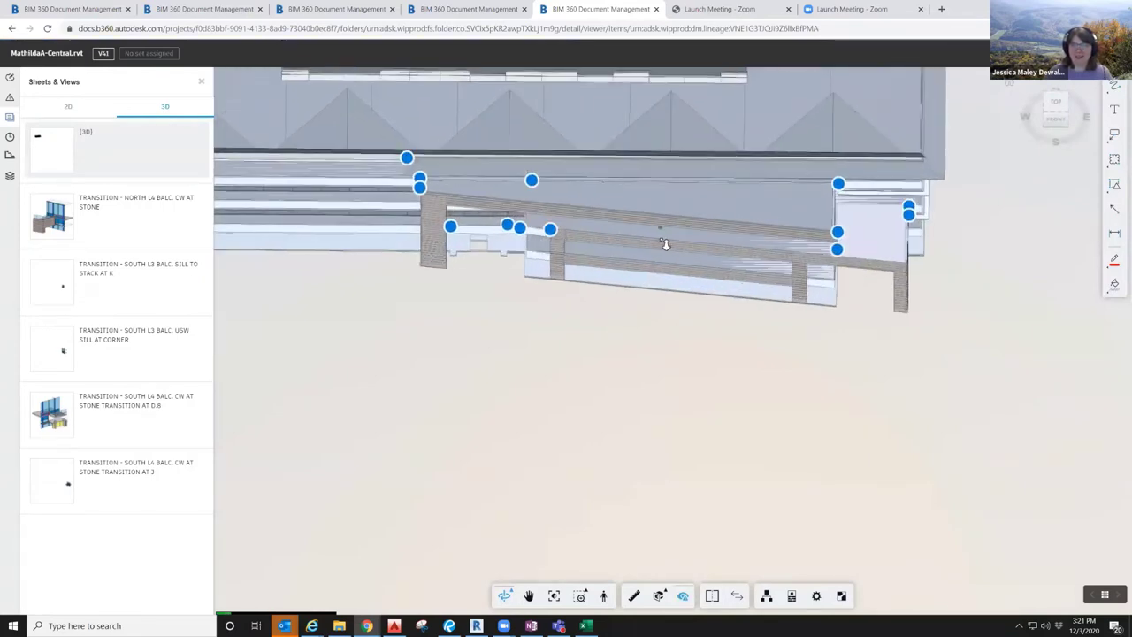
drag(573, 152, 915, 180)
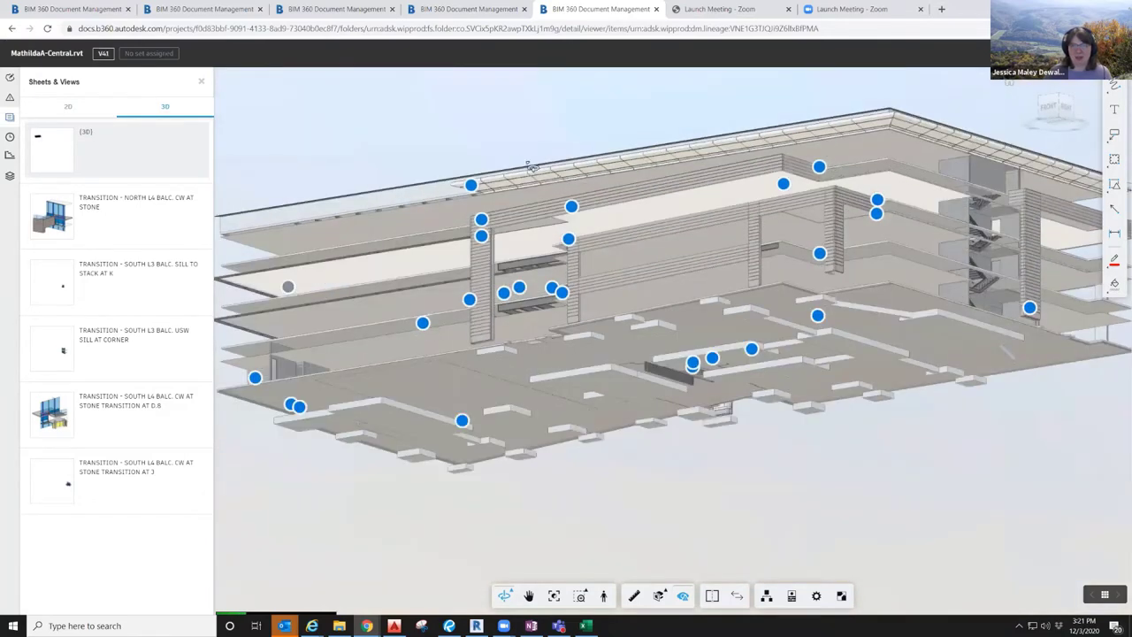
scroll(522, 163, up, 5)
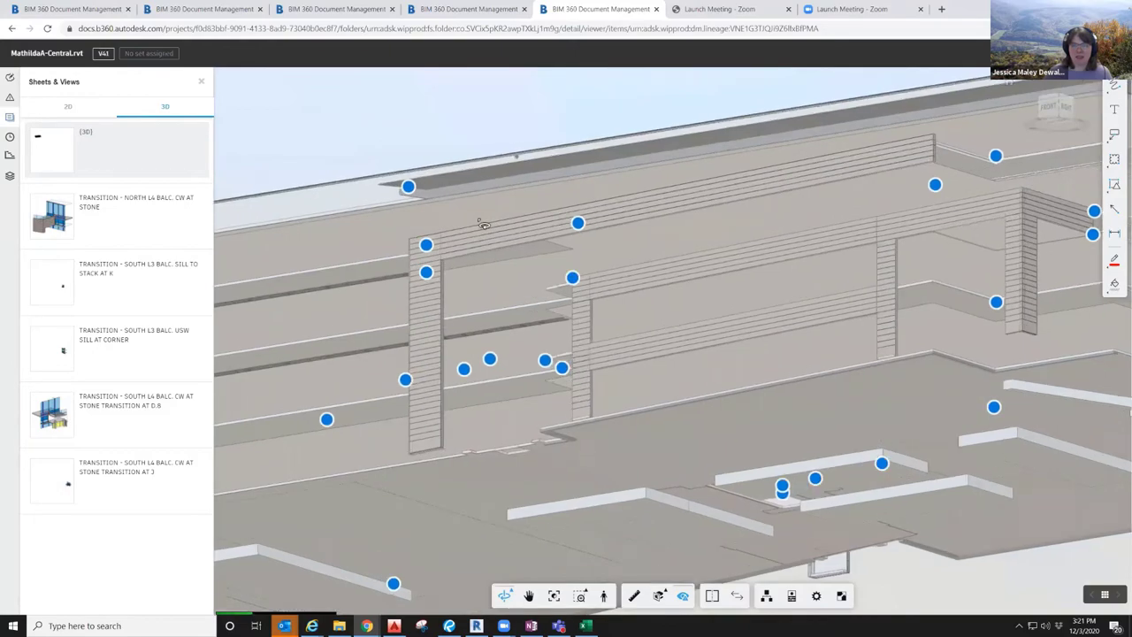
scroll(557, 222, up, 5)
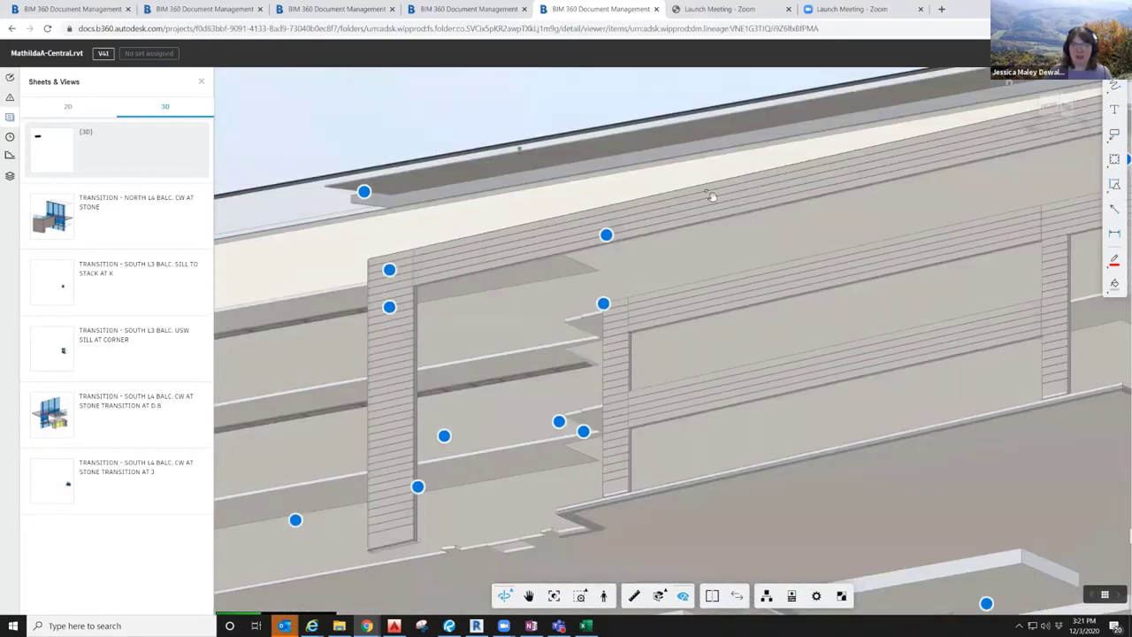
drag(518, 227, 930, 151)
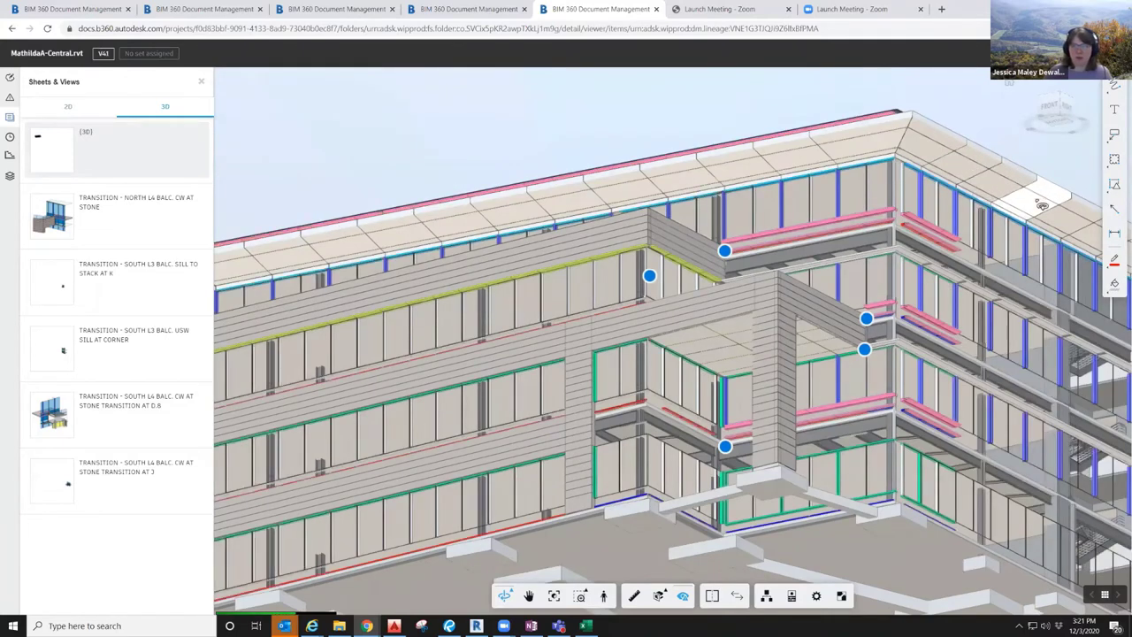
drag(821, 169, 924, 244)
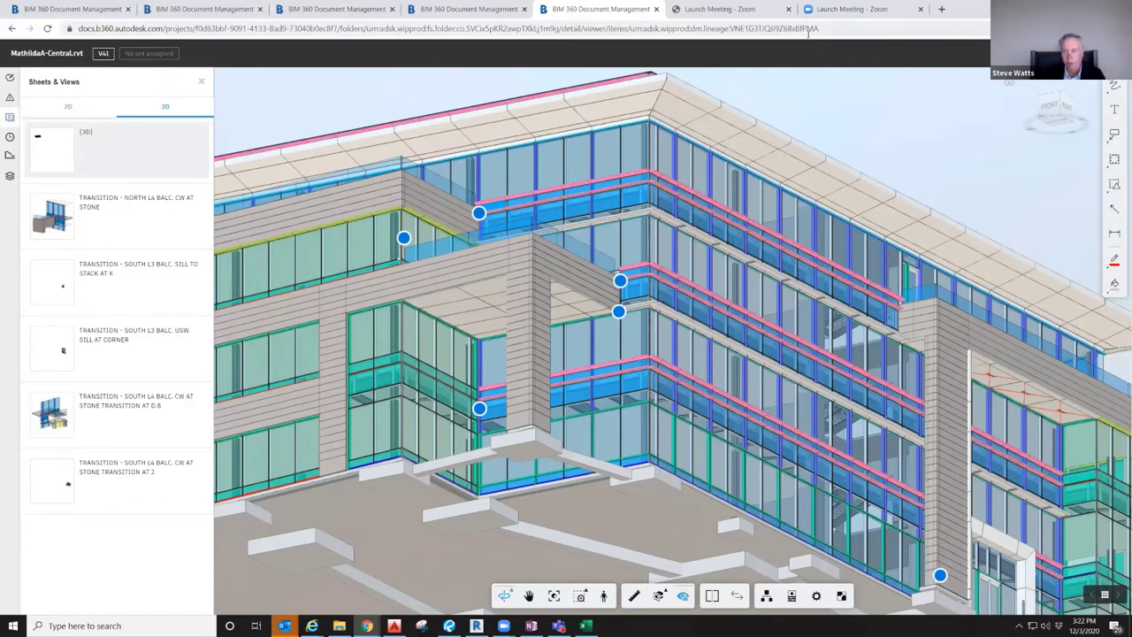
Open BIM 360 in a new browser tab and sign in with the saved Autodesk account.
click(943, 10)
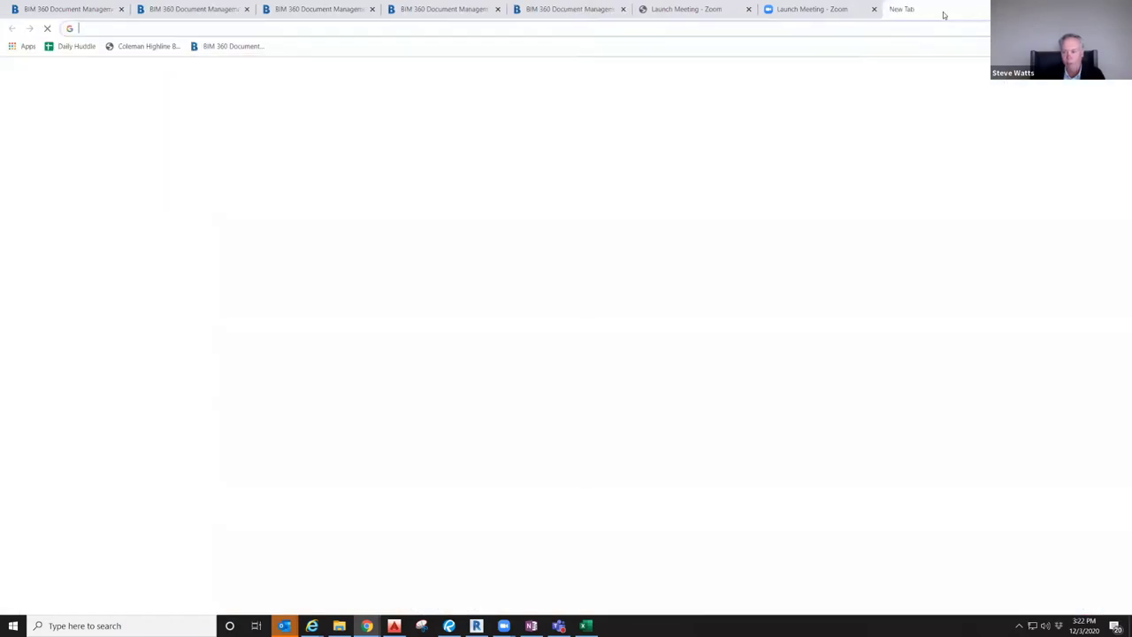
click(452, 295)
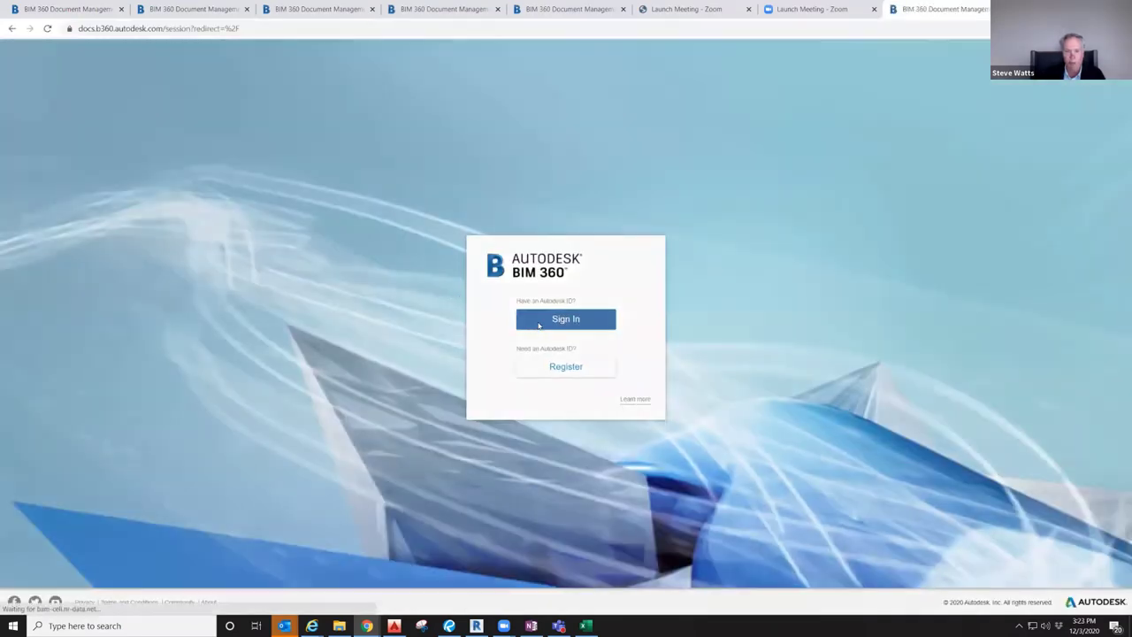
click(538, 320)
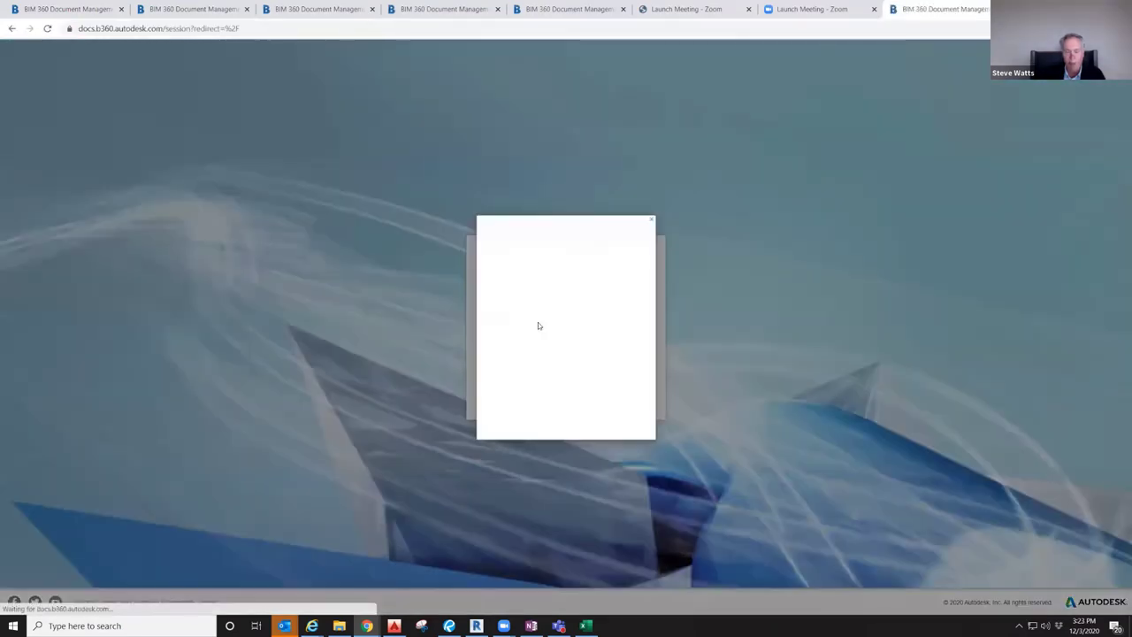
click(540, 318)
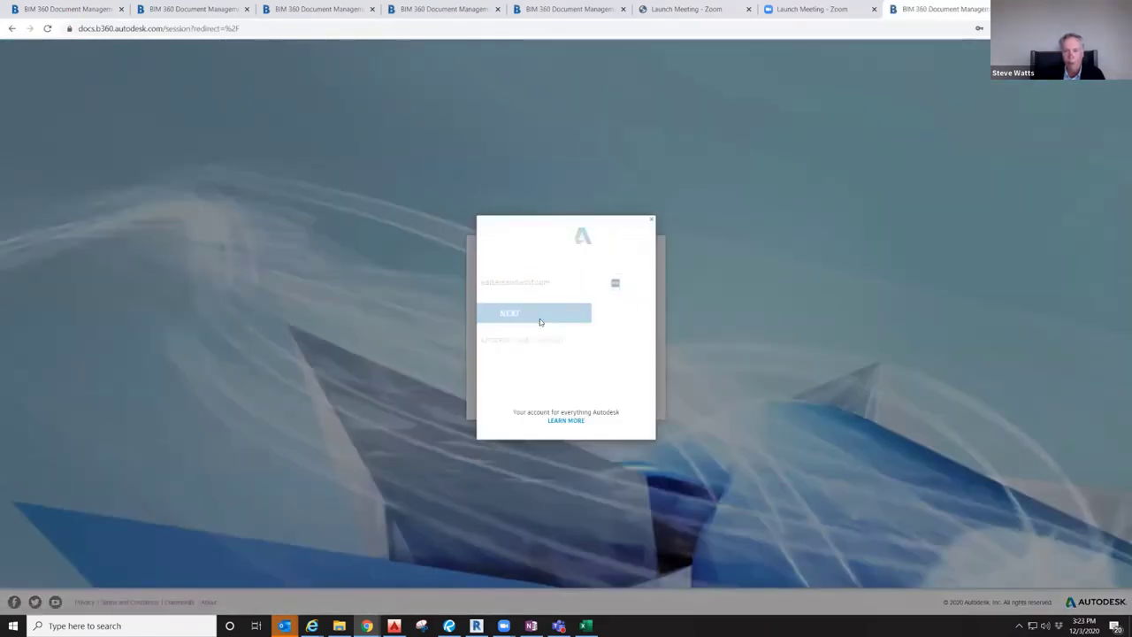
click(553, 348)
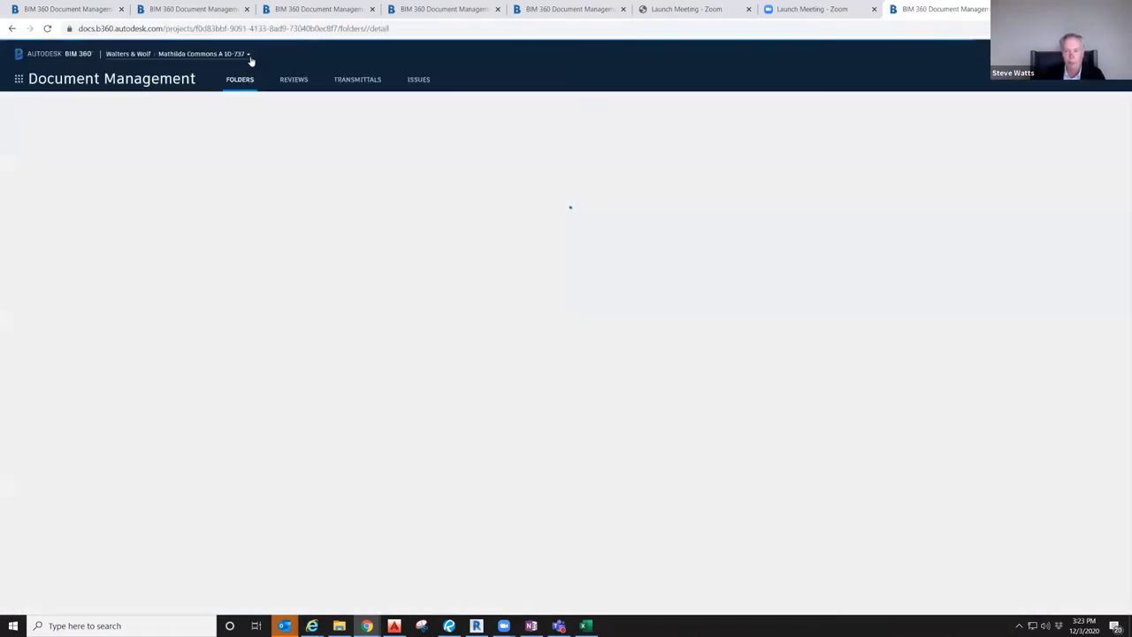
Search the projects for "arde", switch to Ardenwood Building 4 10-726 and show its Project Files.
click(250, 55)
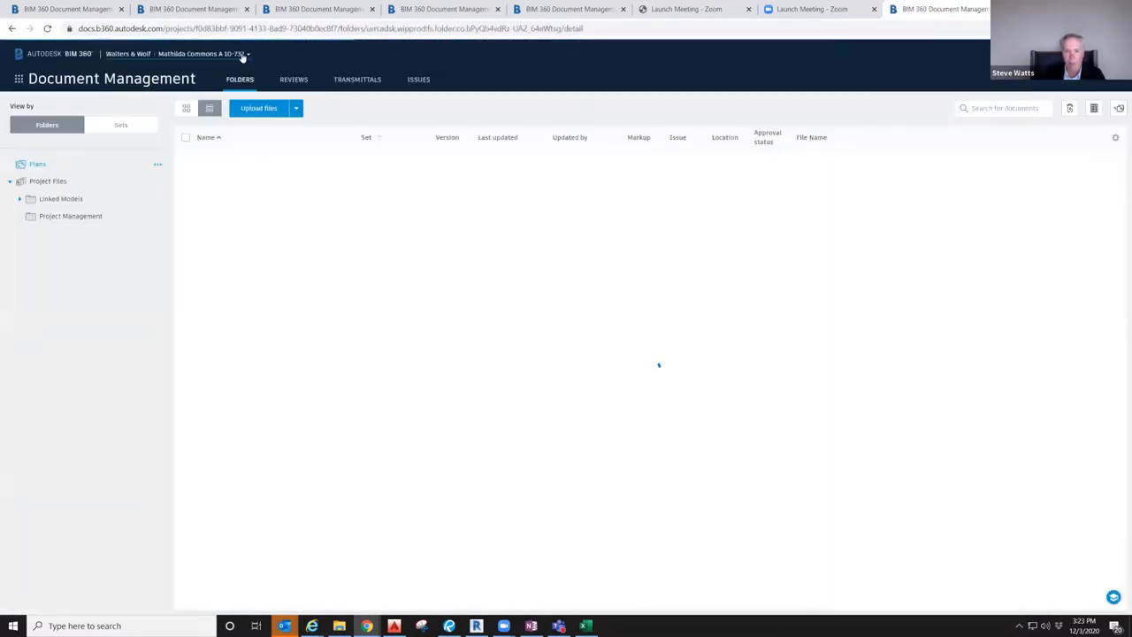
click(244, 54)
text(a)
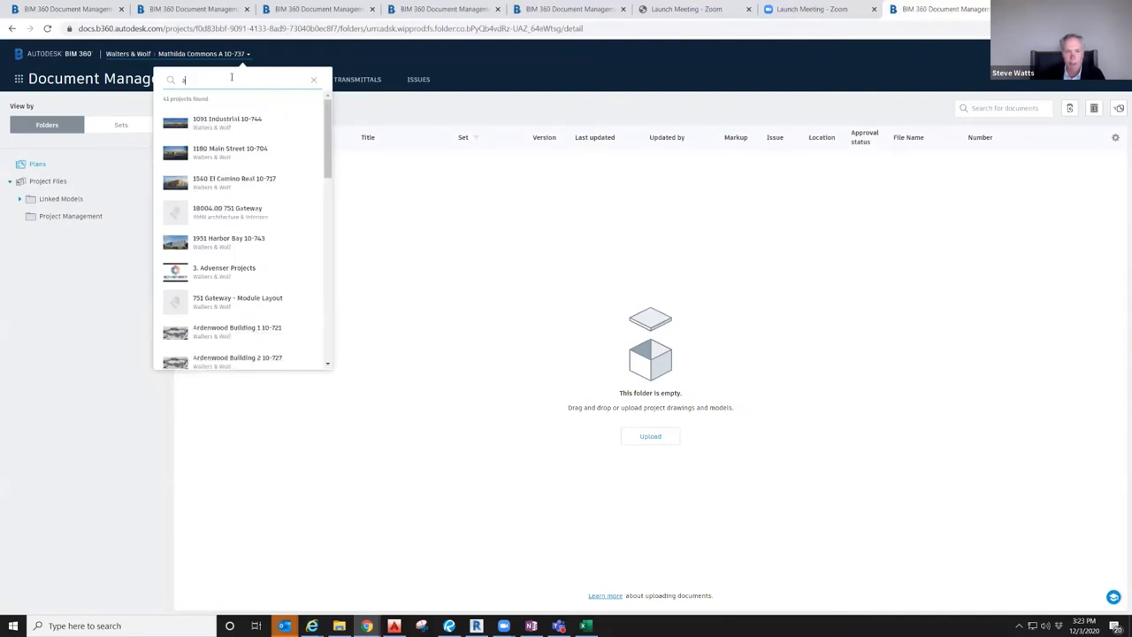
text(rde)
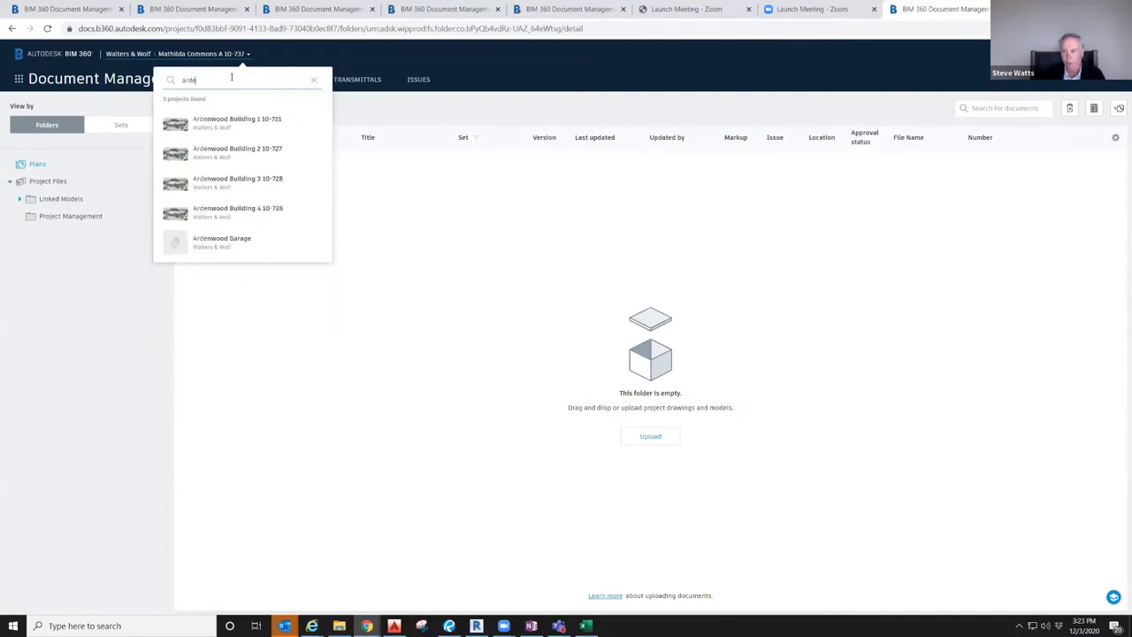
click(235, 210)
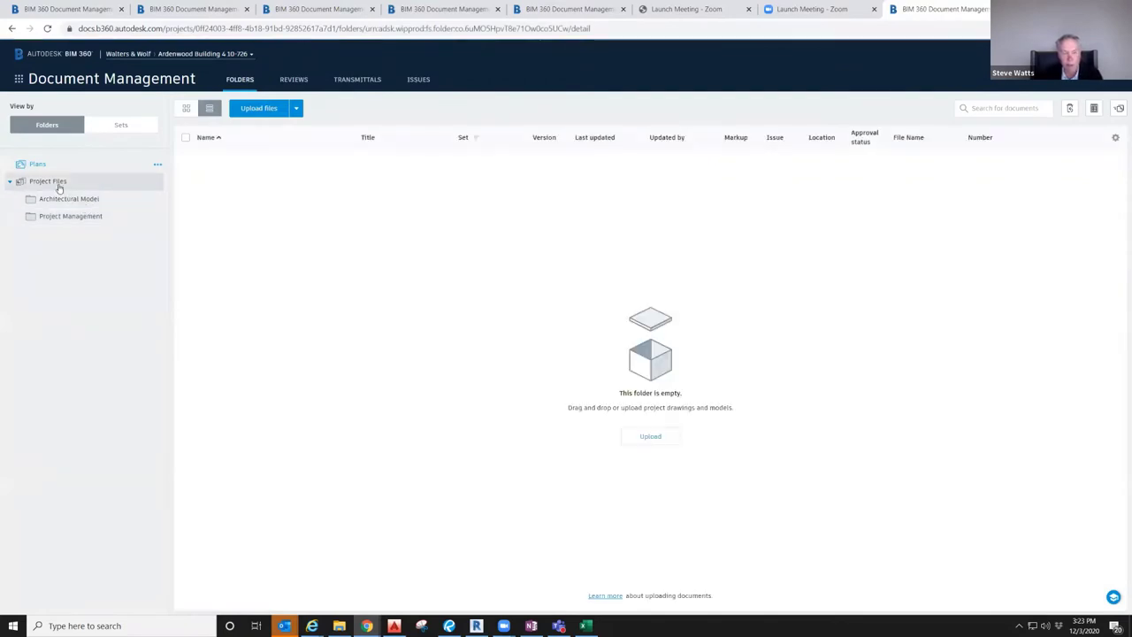
click(59, 184)
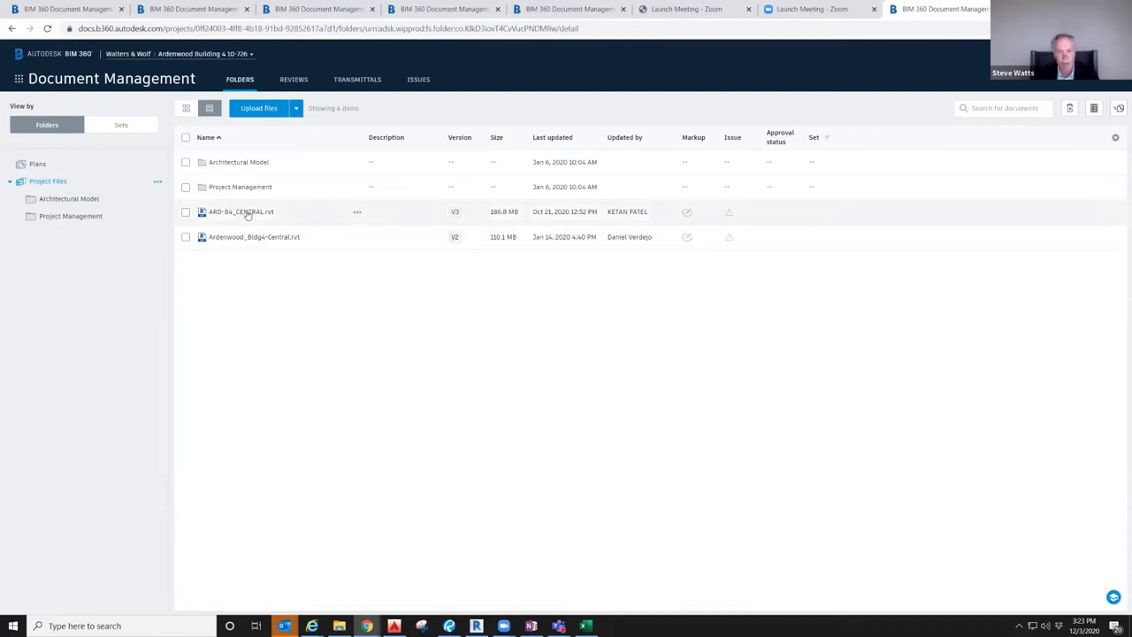
View ARD-B4_CENTRAL.rvt and examine the upper corner balcony and the parapet panels above it in the 3D model.
click(246, 212)
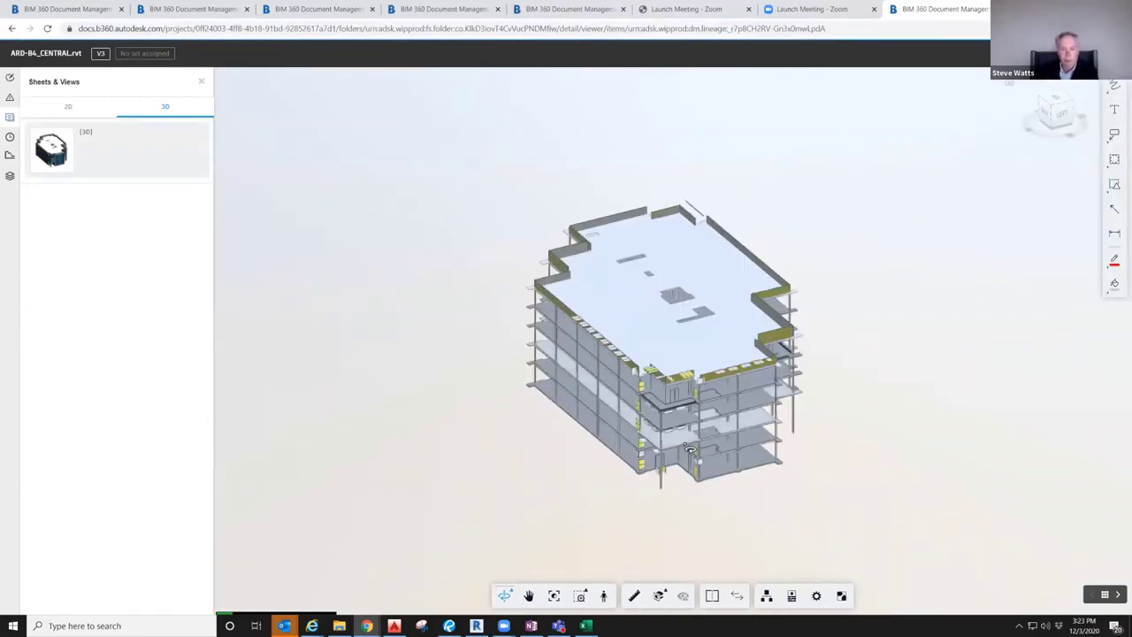
drag(757, 435, 801, 395)
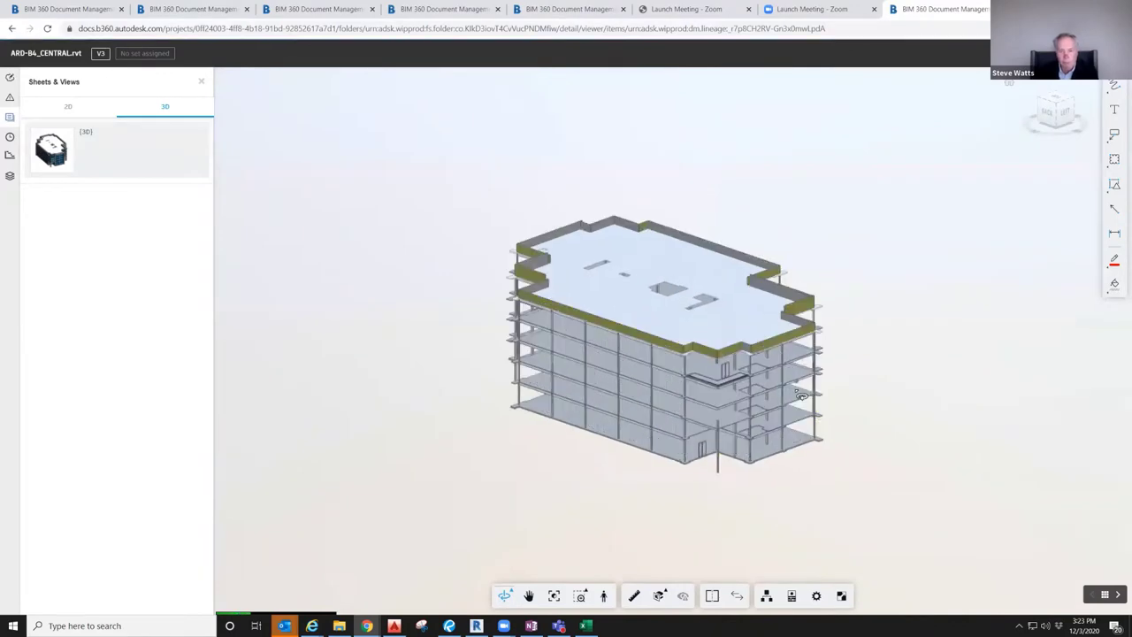
scroll(800, 407, up, 5)
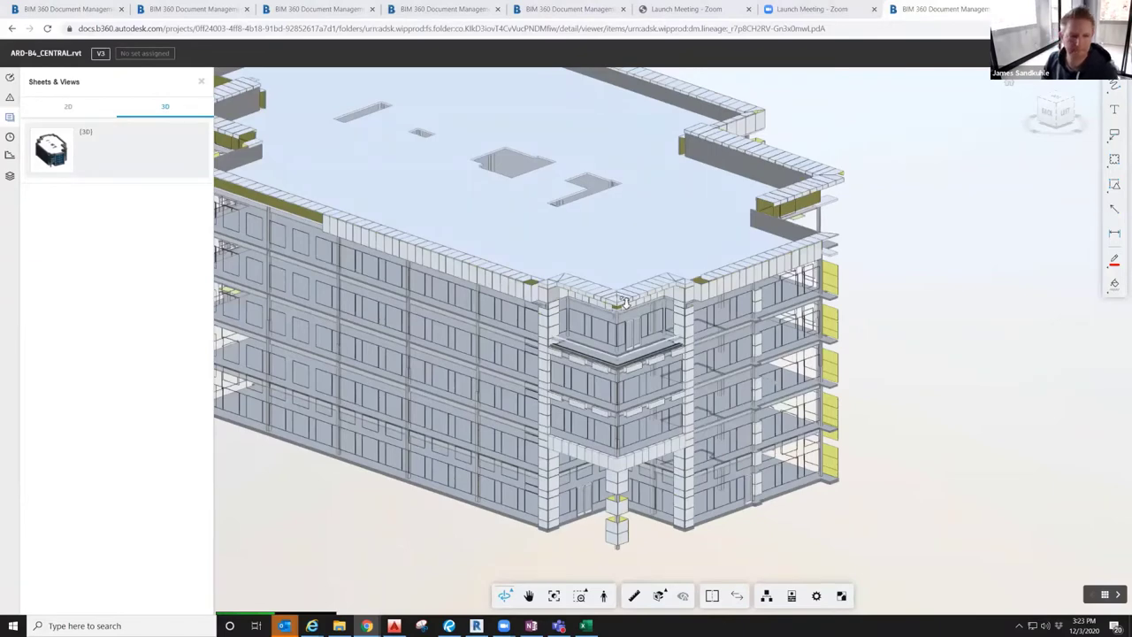
scroll(674, 299, up, 5)
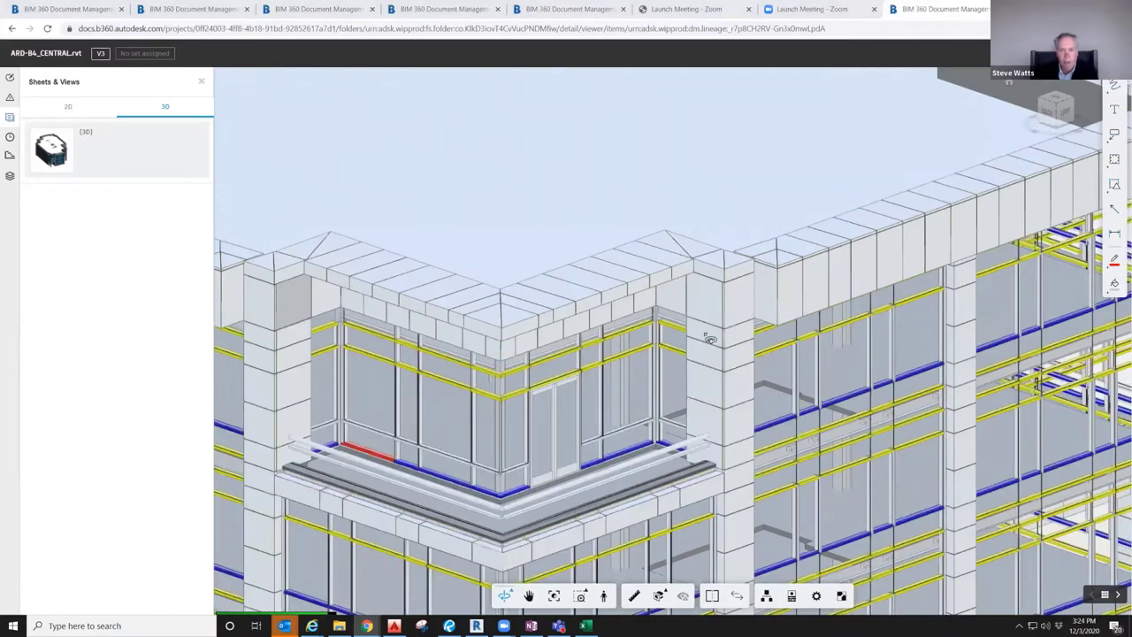
drag(704, 371, 652, 264)
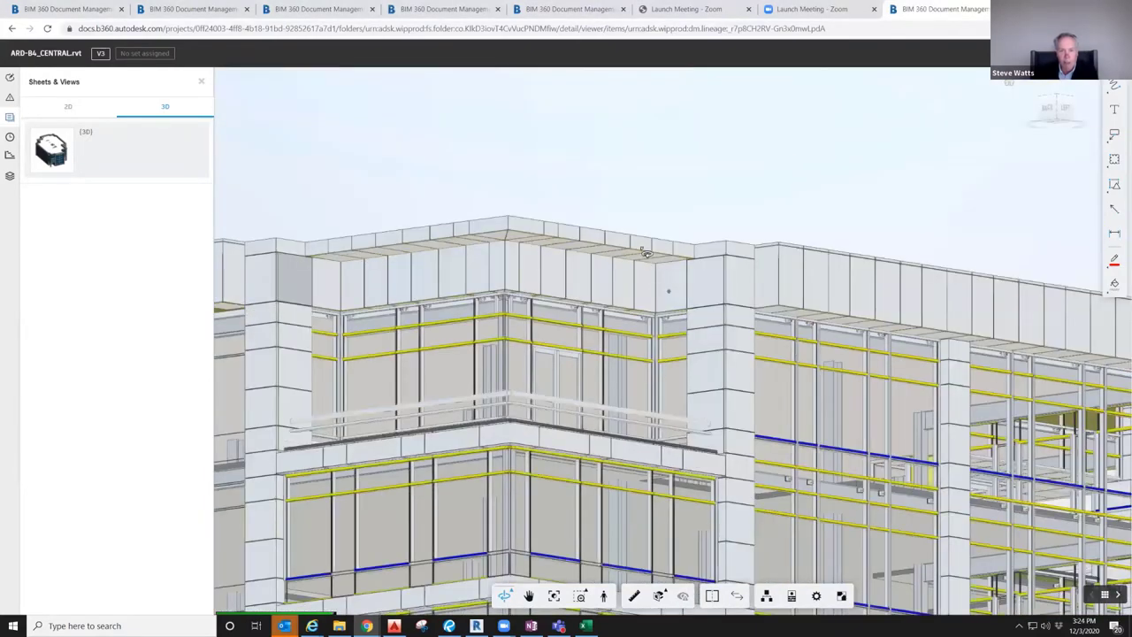
scroll(641, 253, up, 3)
scroll(639, 252, down, 2)
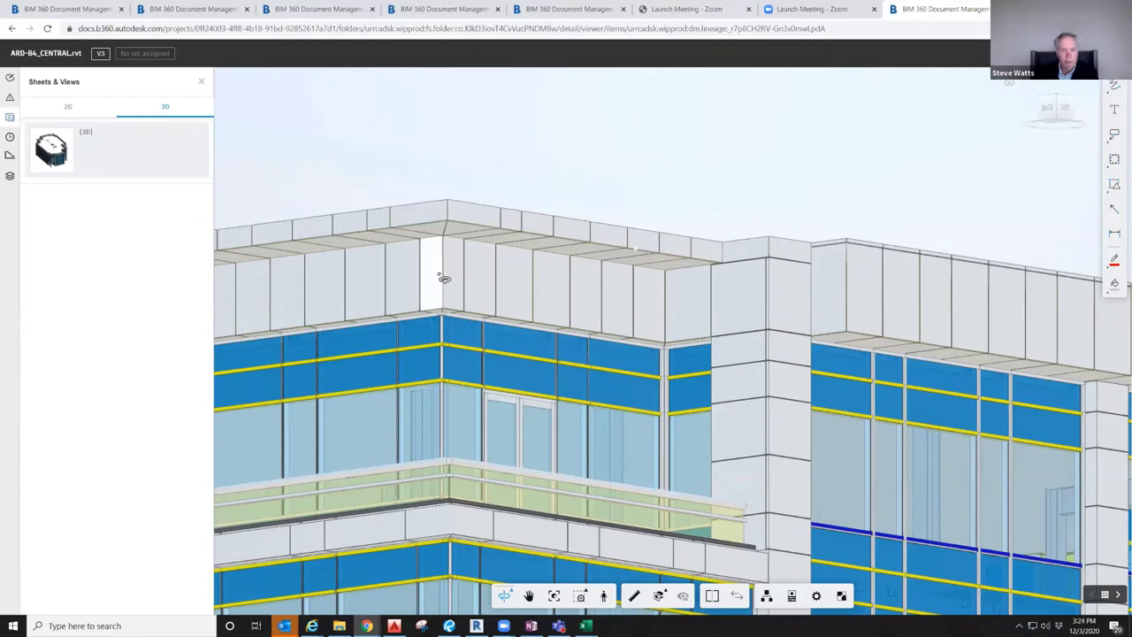
Examine the parapet and soffit panels from the balcony corner across to the adjacent column cladding.
scroll(445, 312, up, 3)
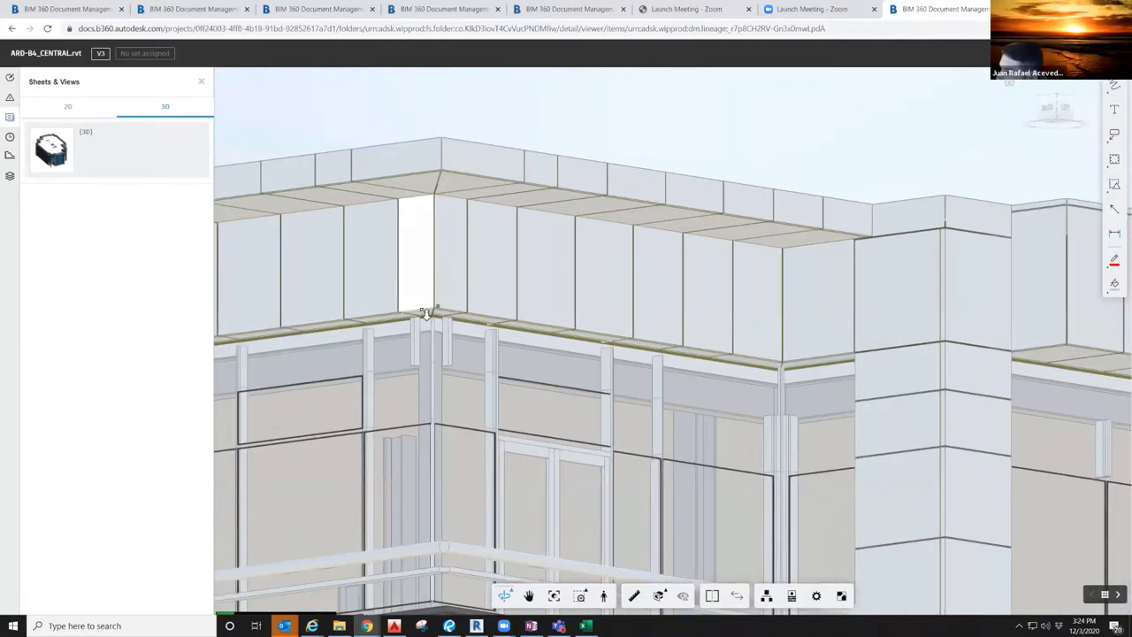
scroll(461, 263, up, 2)
drag(461, 264, 533, 351)
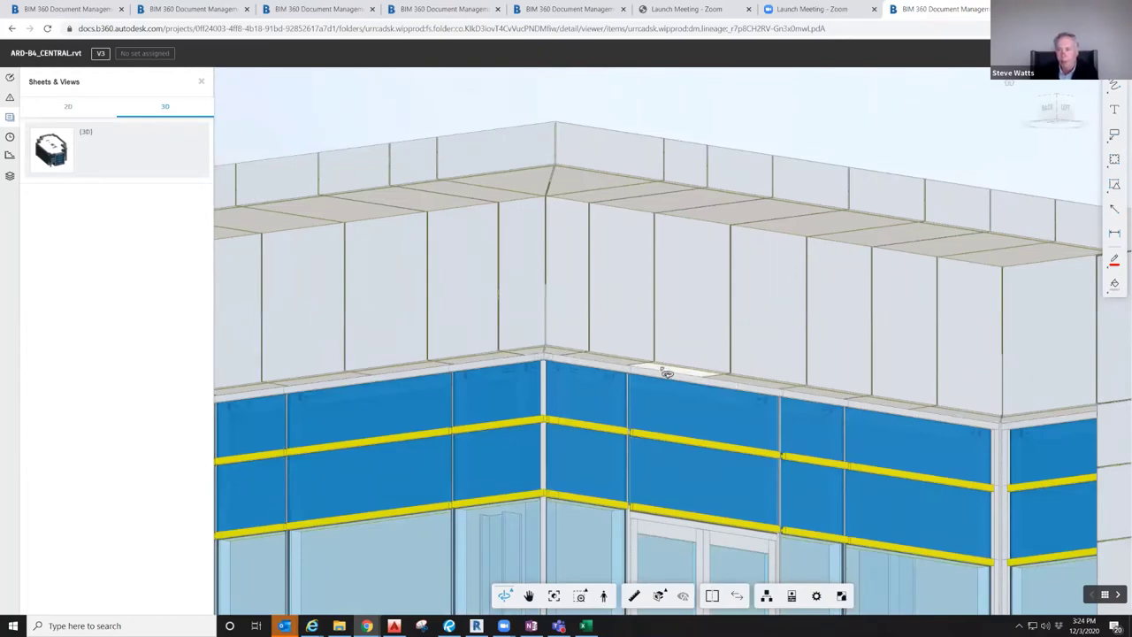
drag(854, 309, 649, 301)
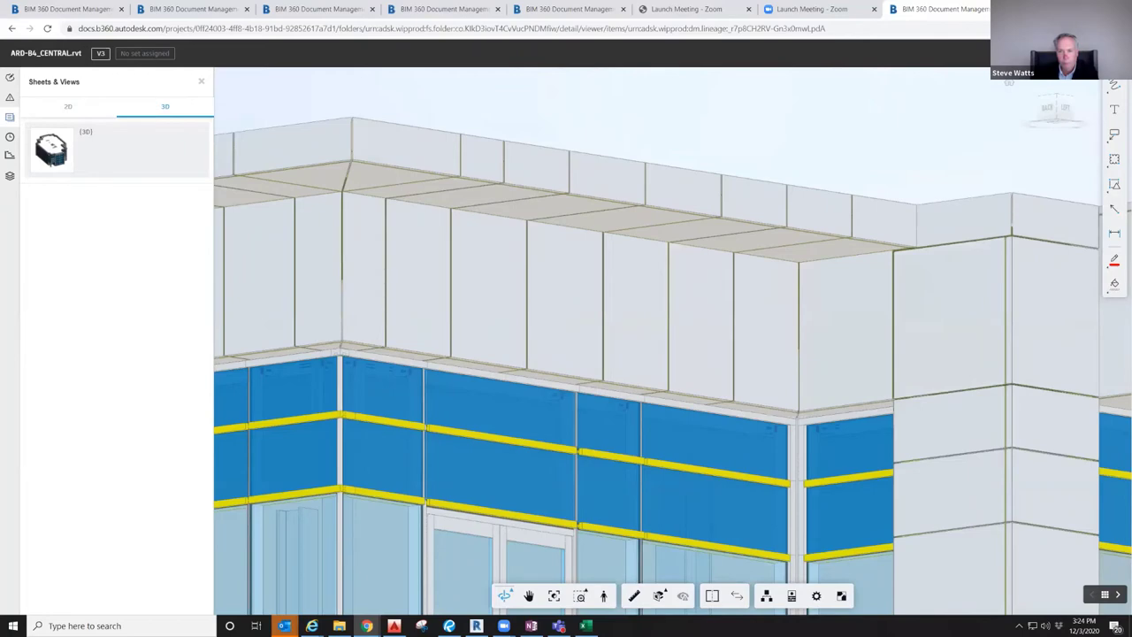
drag(763, 265, 630, 259)
drag(658, 301, 712, 313)
drag(853, 315, 531, 189)
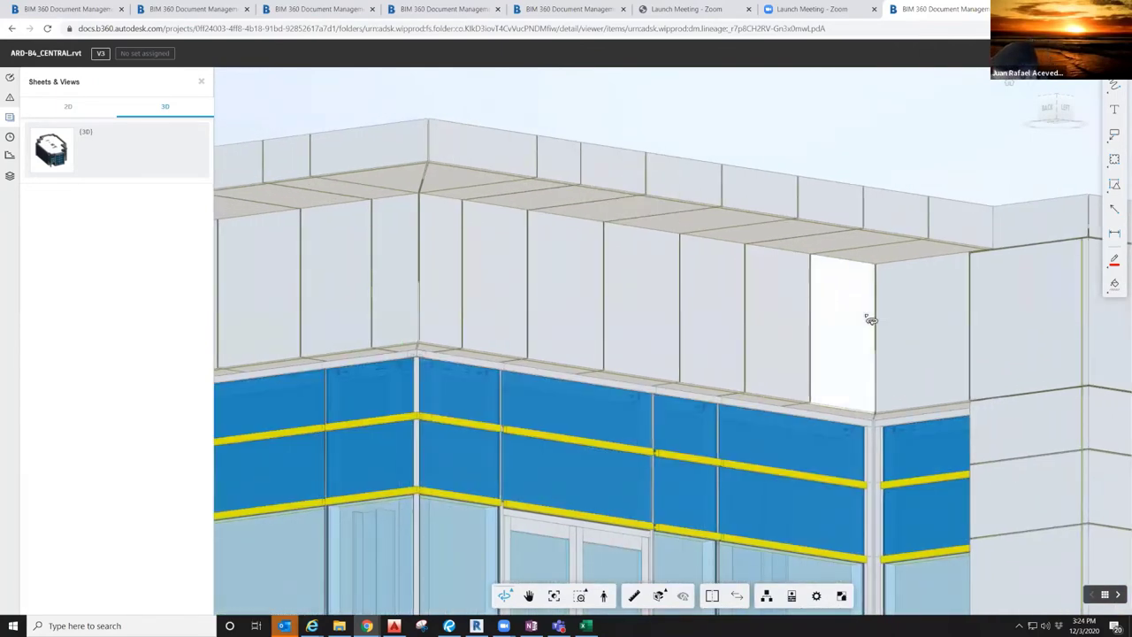
drag(715, 329, 646, 328)
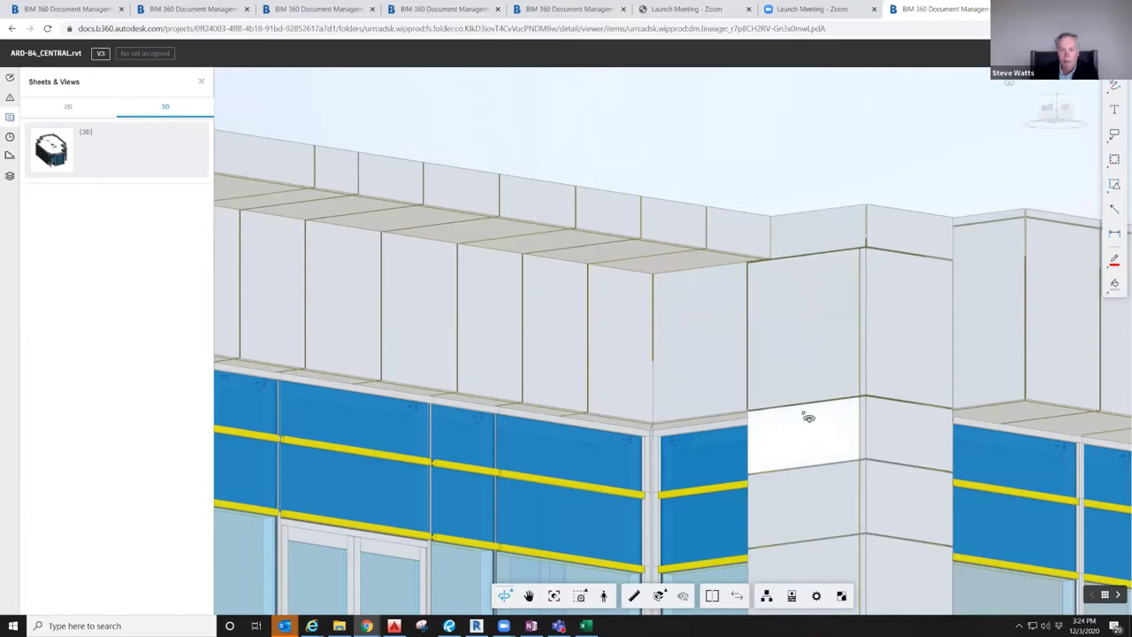
drag(857, 371, 534, 362)
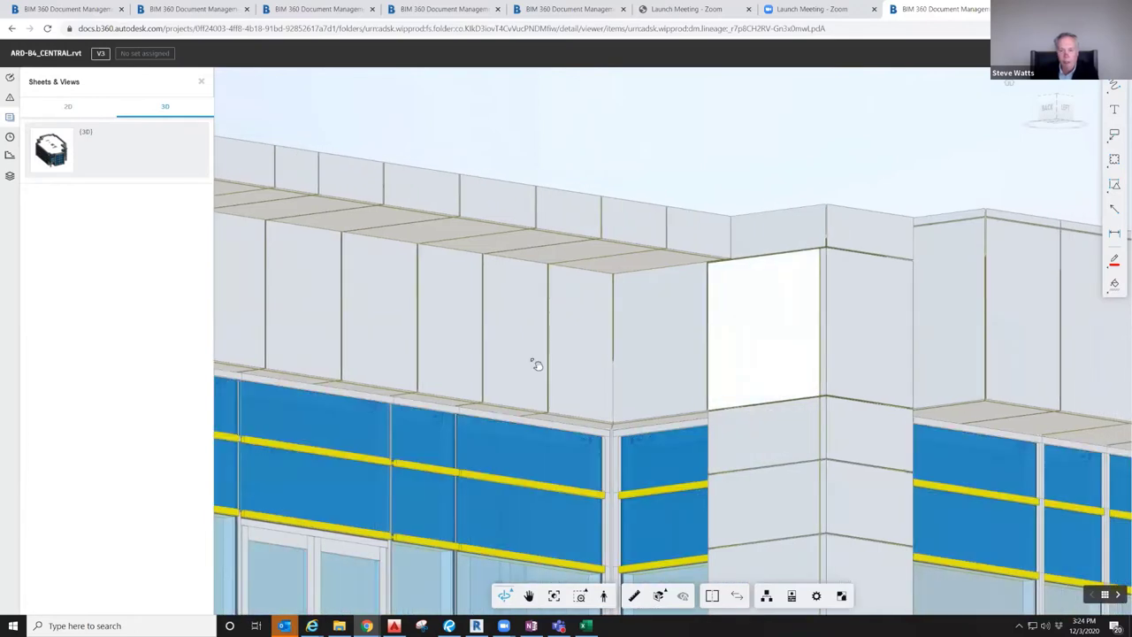
drag(720, 385, 599, 444)
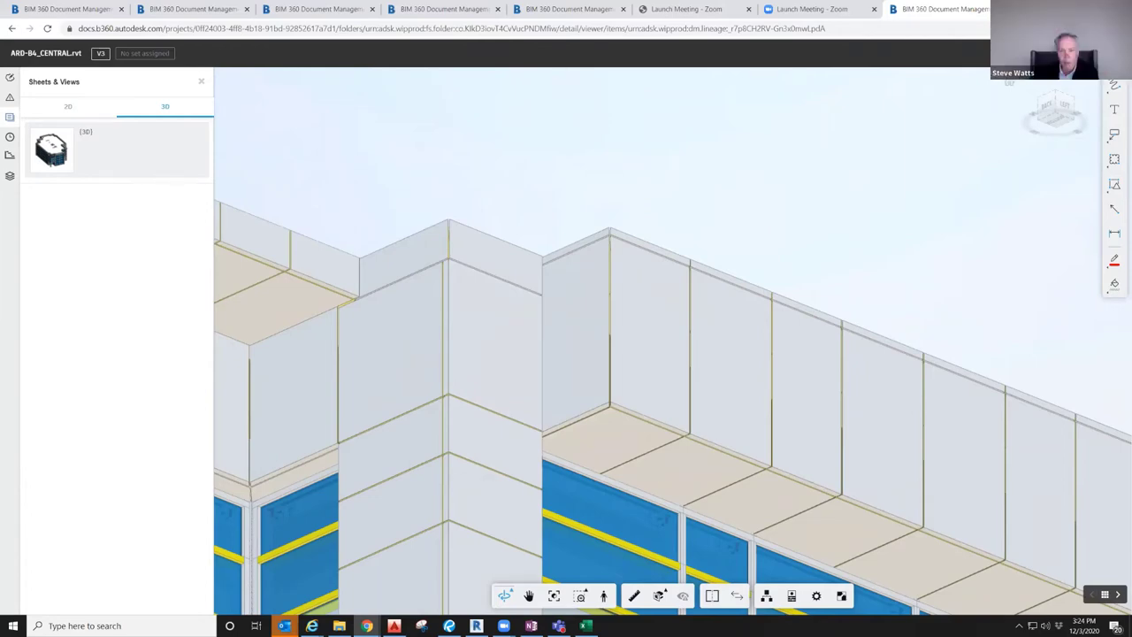
Leave the model, search the projects for "arde", switch to Ardenwood Garage and show its Linked Models folder.
key(alt+Left)
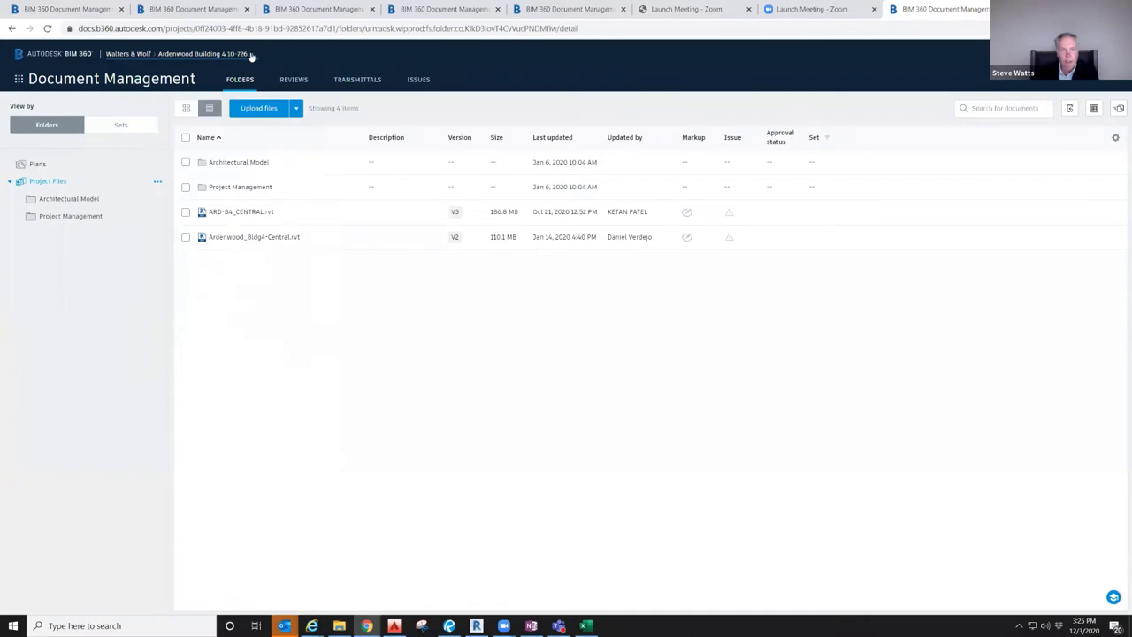
click(251, 54)
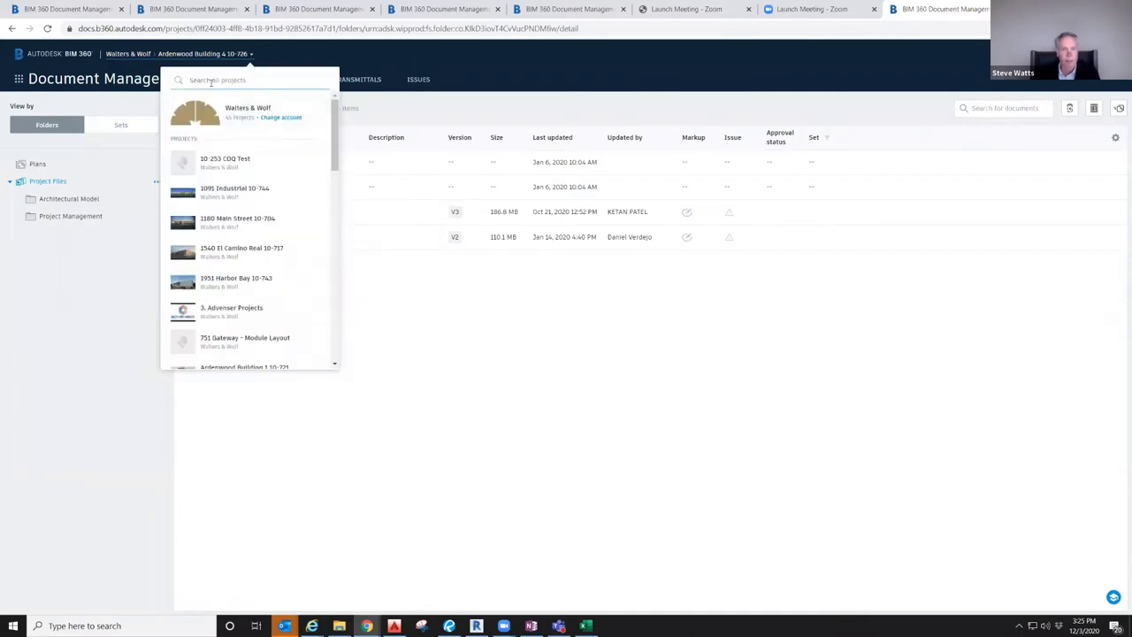
text(arde)
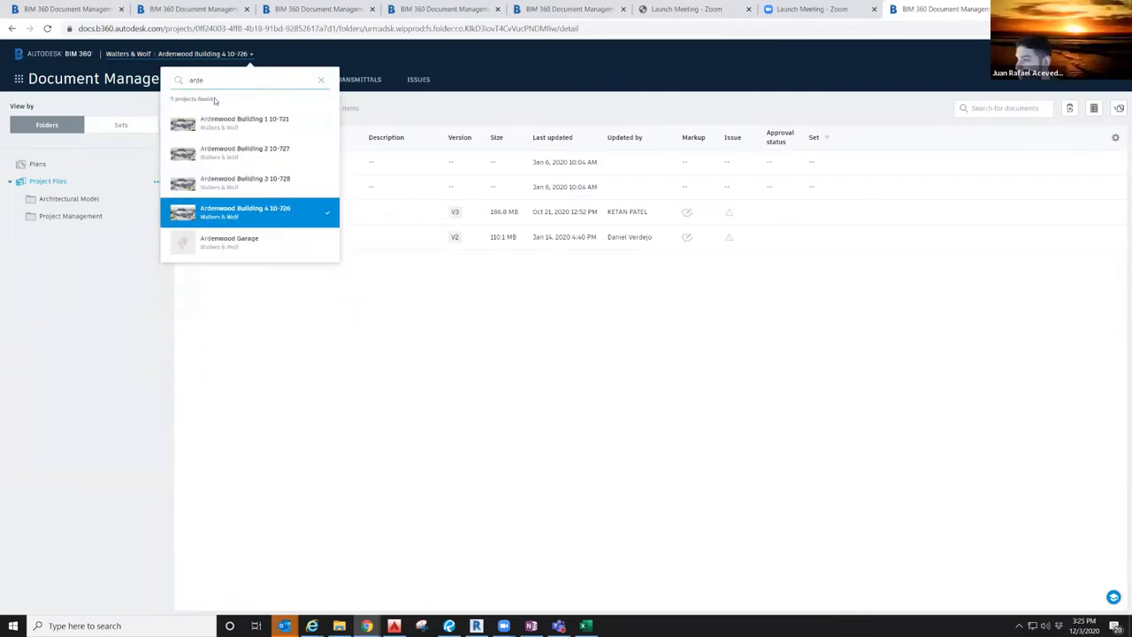
click(230, 241)
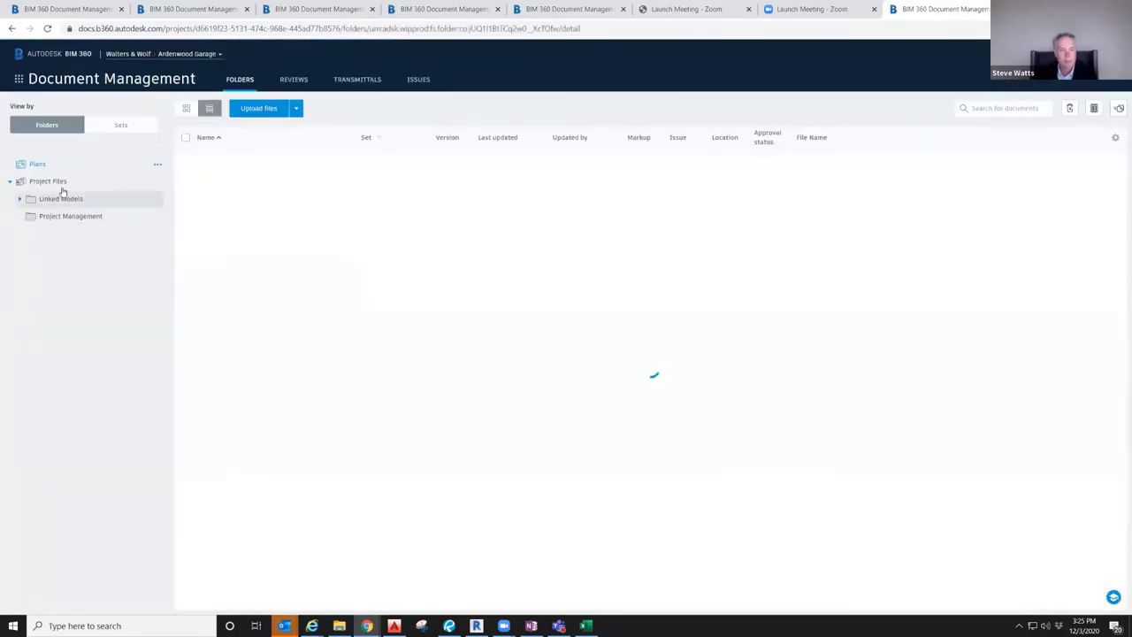
click(53, 181)
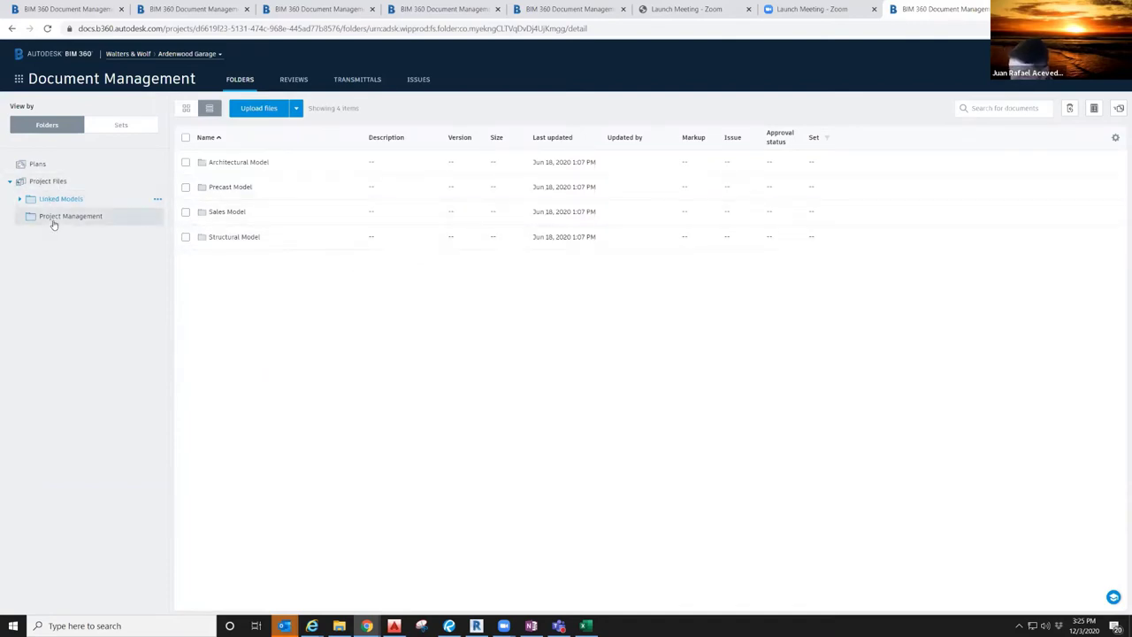
Search the projects for "arde", switch to Ardenwood Building 4 10-726 and view ARD-B4_CENTRAL.rvt from its Project Files.
click(215, 55)
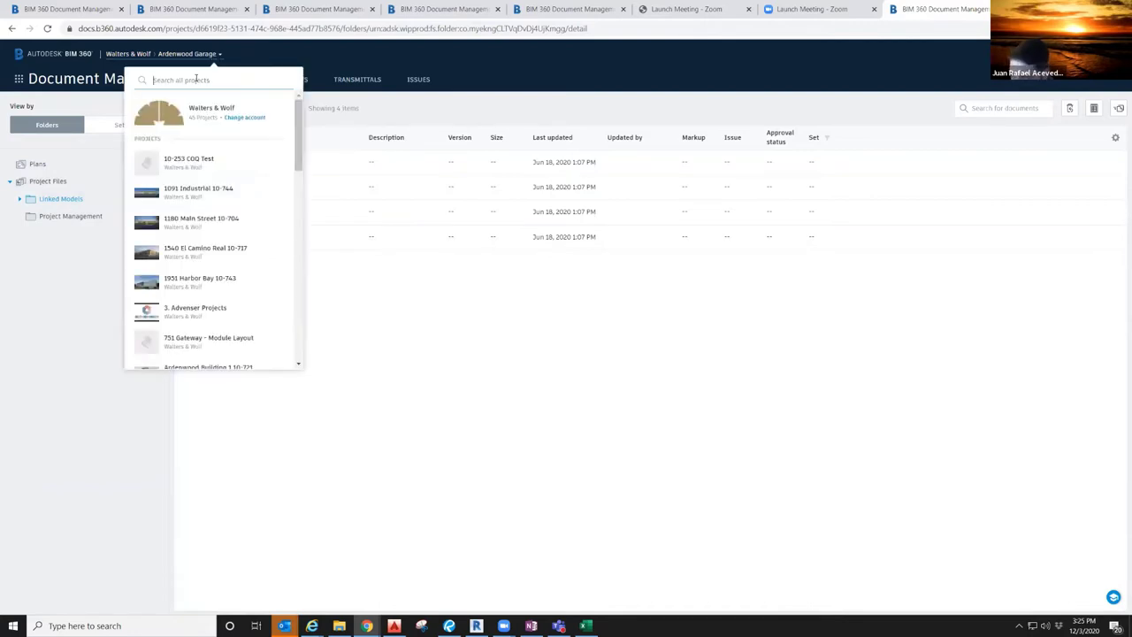
text(arde)
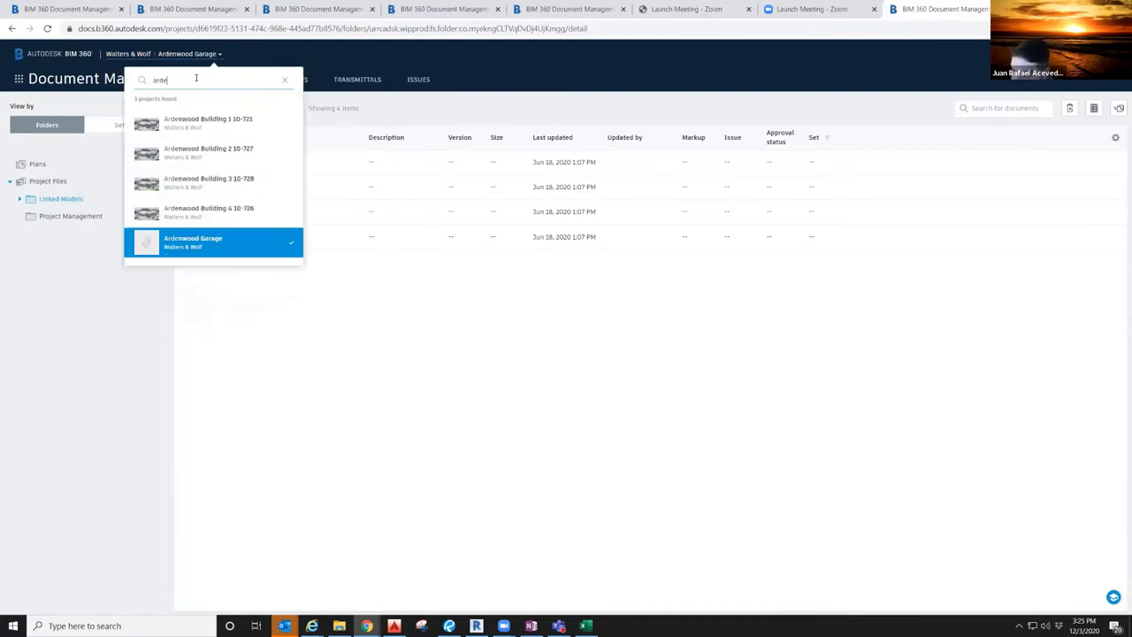
click(236, 211)
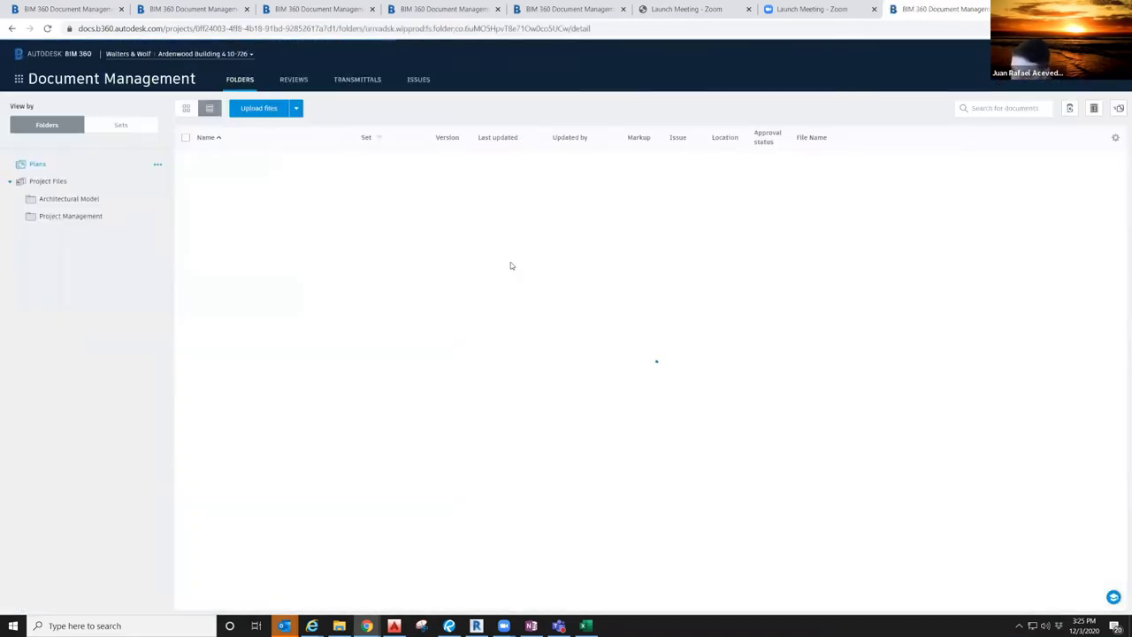
click(45, 181)
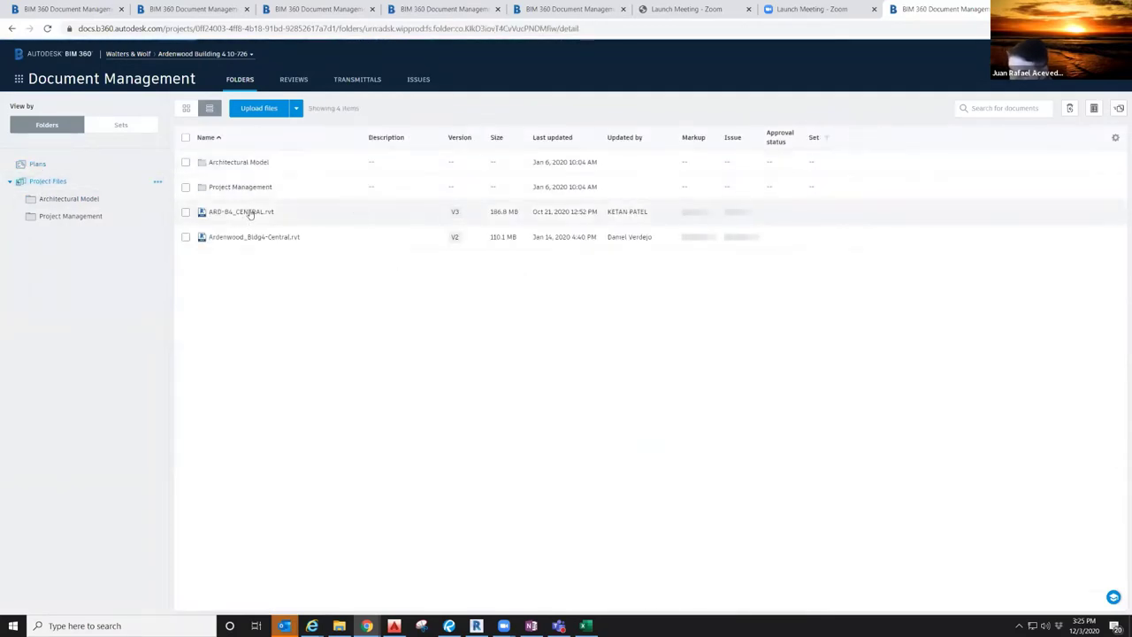
click(247, 213)
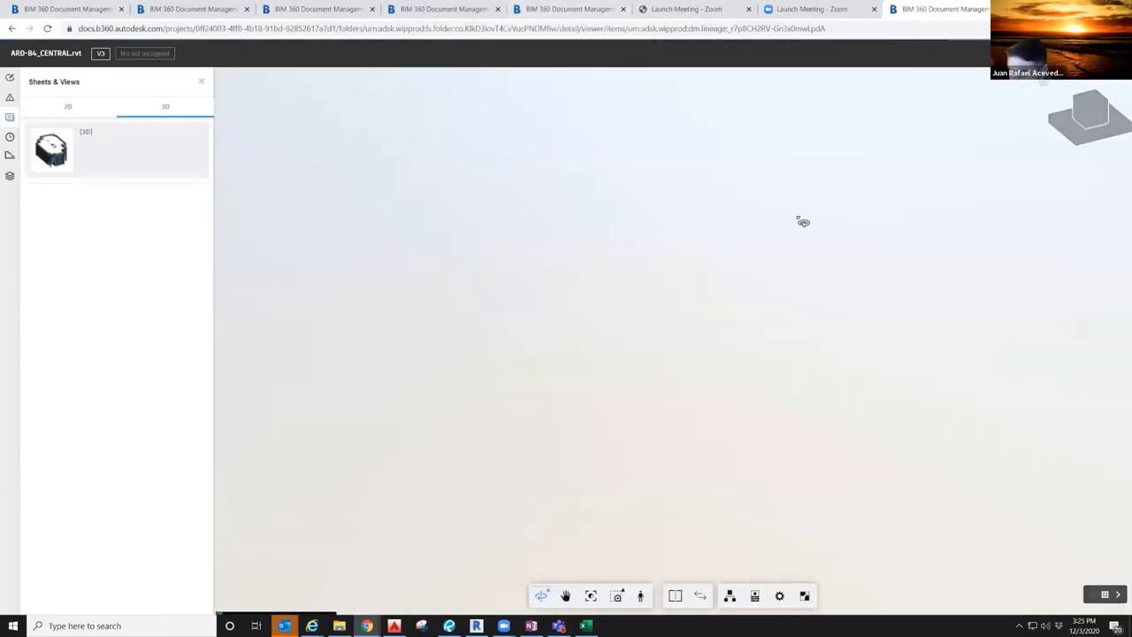
Look at the entrance corner in the already open MathildaA-Central.rvt and return to the ARD-B4_CENTRAL.rvt model.
click(537, 12)
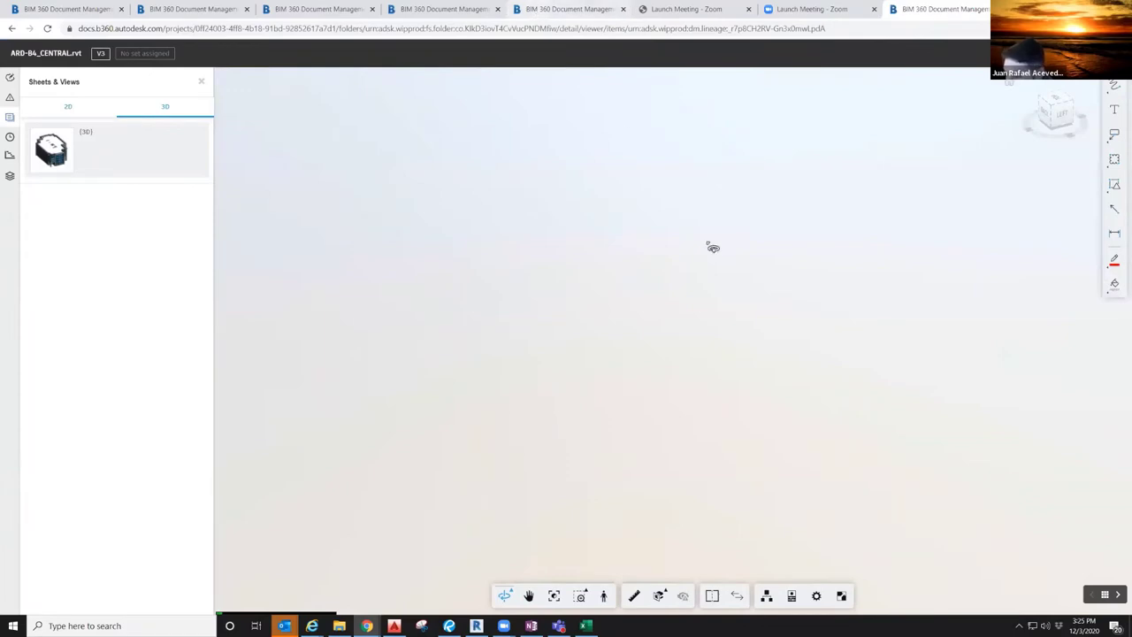
scroll(835, 222, up, 3)
drag(835, 222, 699, 194)
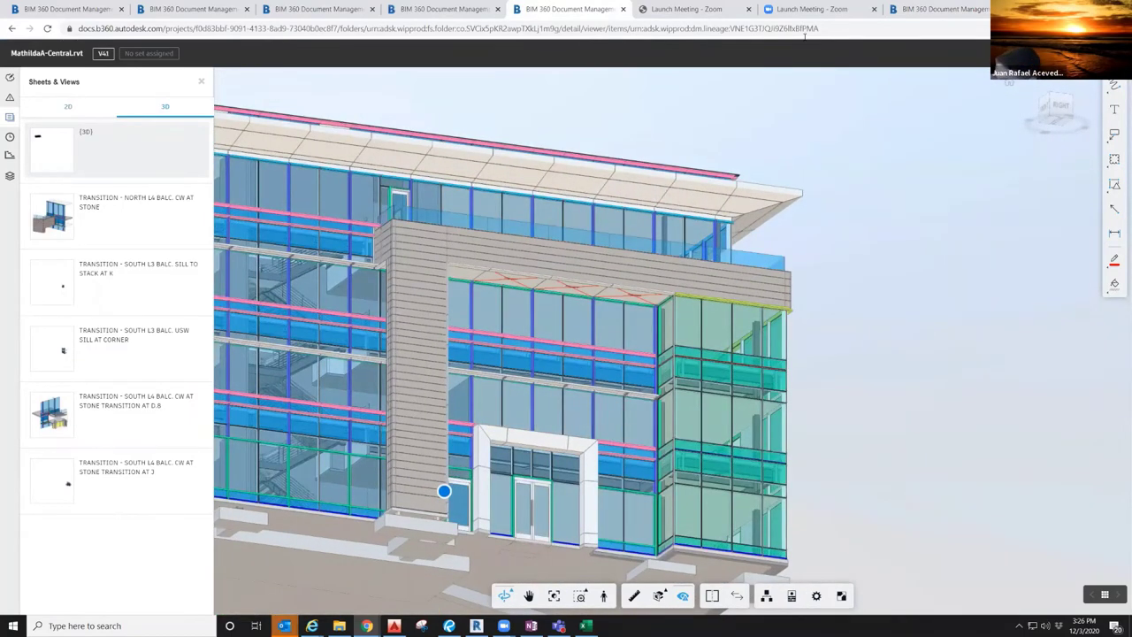
click(937, 9)
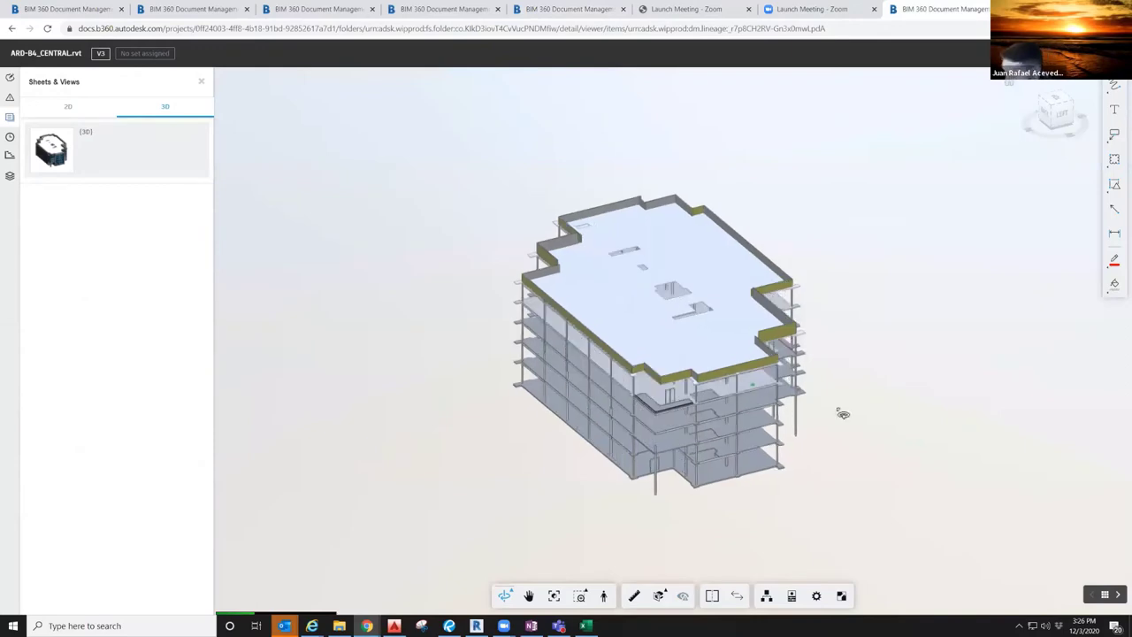
Examine the Ardenwood Building 4 corners, including the clad columns, recessed ground-floor entrances, balconies and surrounding curtain wall.
scroll(839, 412, up, 5)
scroll(795, 449, up, 3)
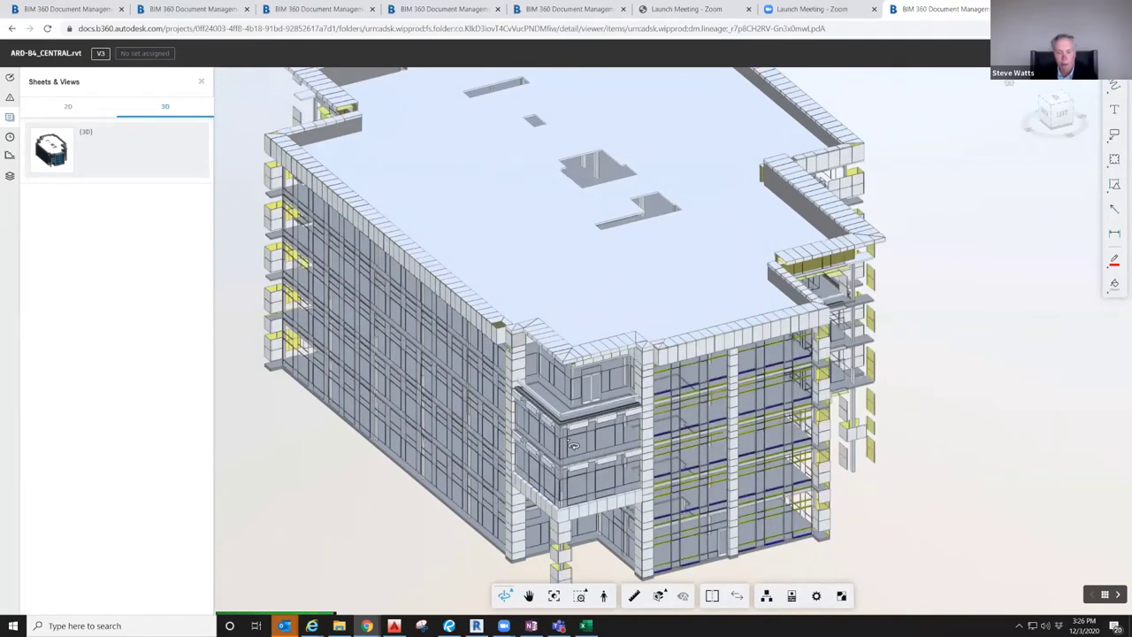
scroll(575, 443, up, 2)
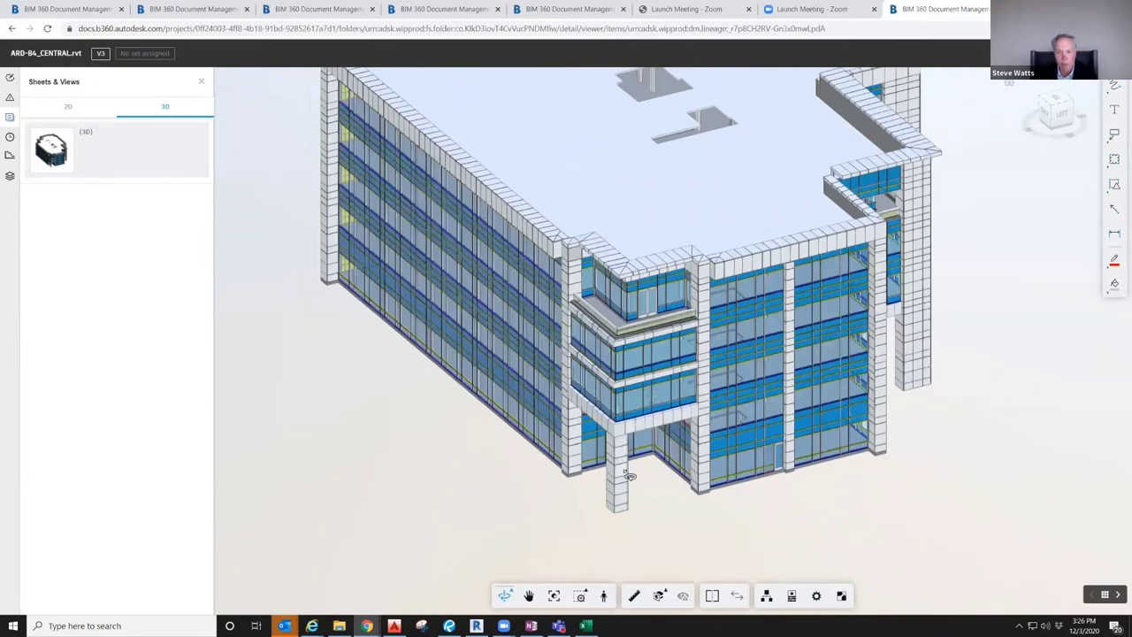
scroll(628, 483, up, 5)
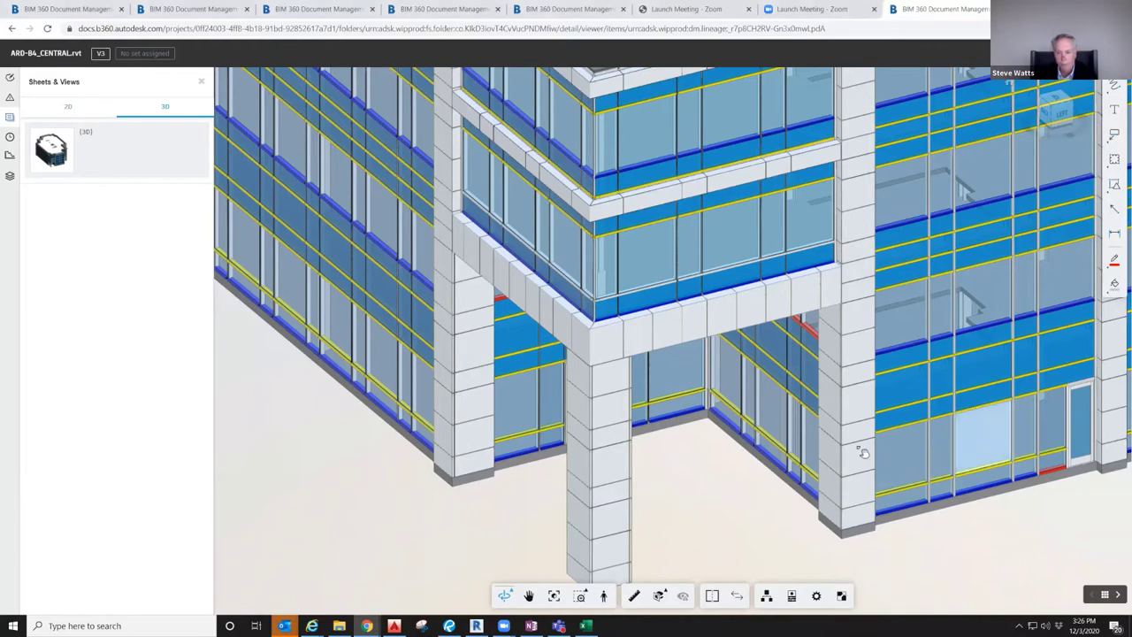
mouse_move(863, 453)
mouse_down()
mouse_move(634, 465)
mouse_move(715, 424)
mouse_move(888, 378)
mouse_move(721, 375)
mouse_move(908, 372)
mouse_move(680, 387)
mouse_move(770, 391)
mouse_move(565, 364)
mouse_move(735, 309)
mouse_up()
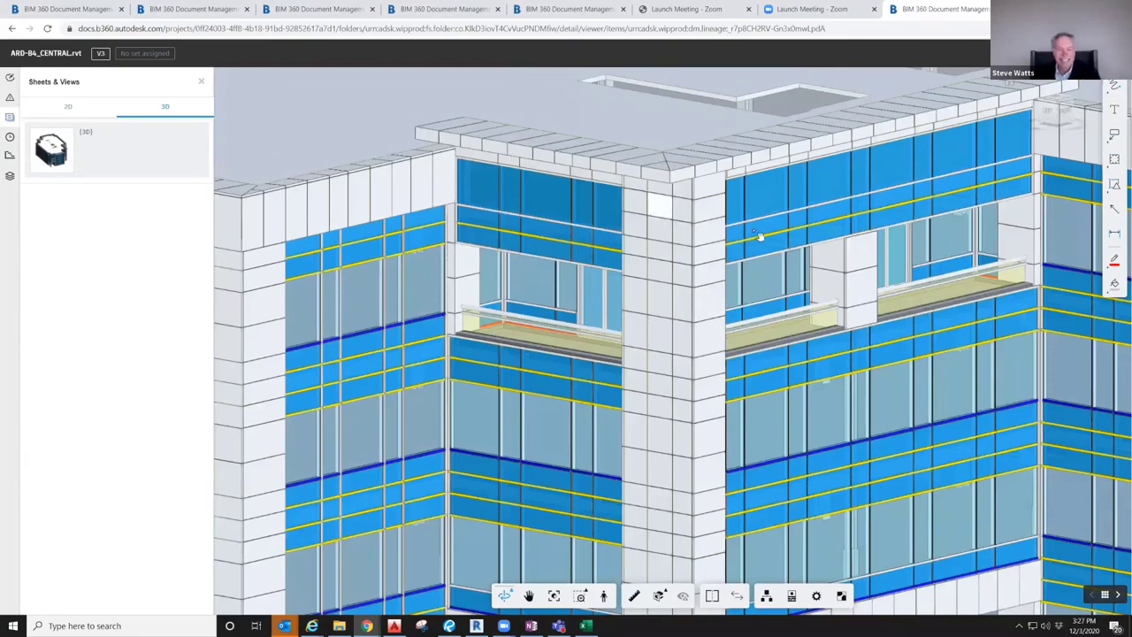
mouse_move(759, 236)
mouse_down()
mouse_move(698, 239)
mouse_move(763, 250)
mouse_up()
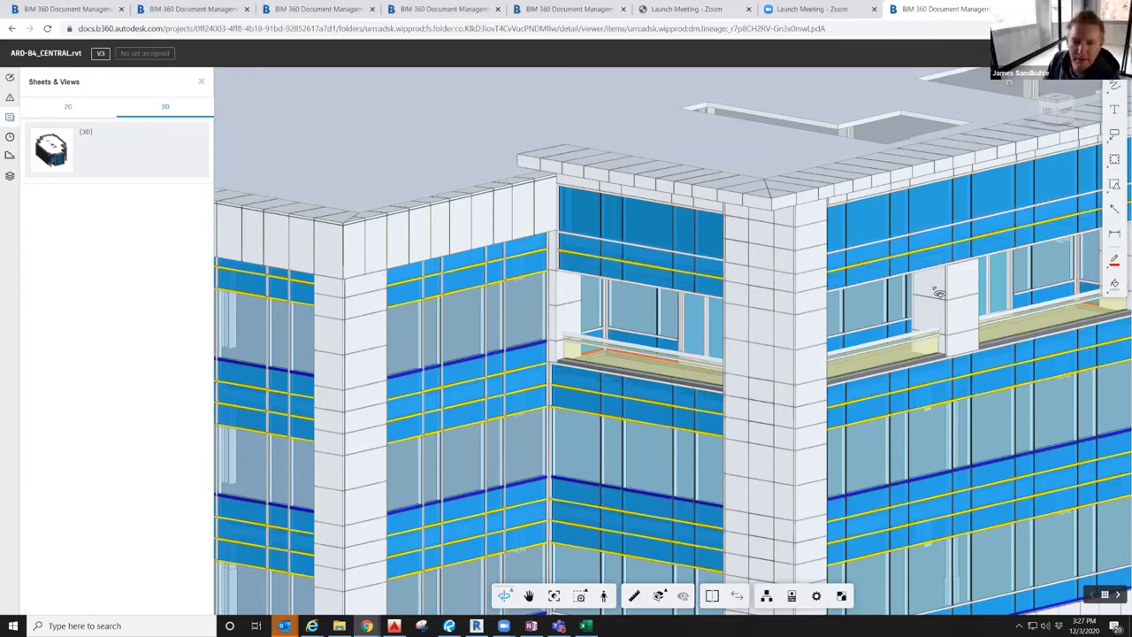
double_click(961, 285)
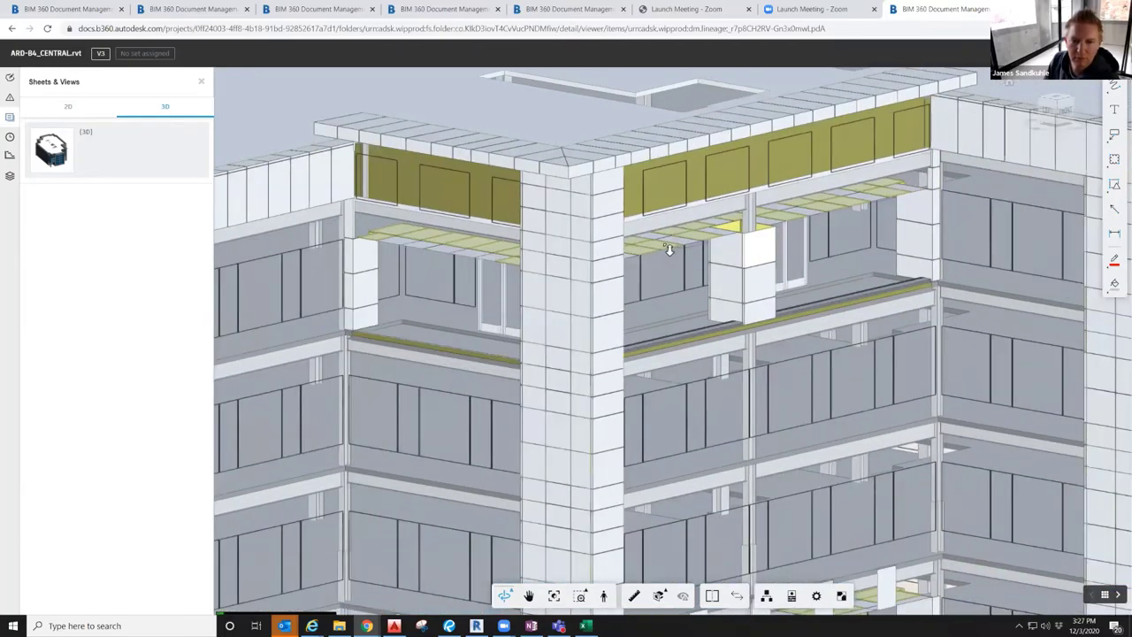
scroll(670, 251, down, 5)
scroll(860, 354, up, 5)
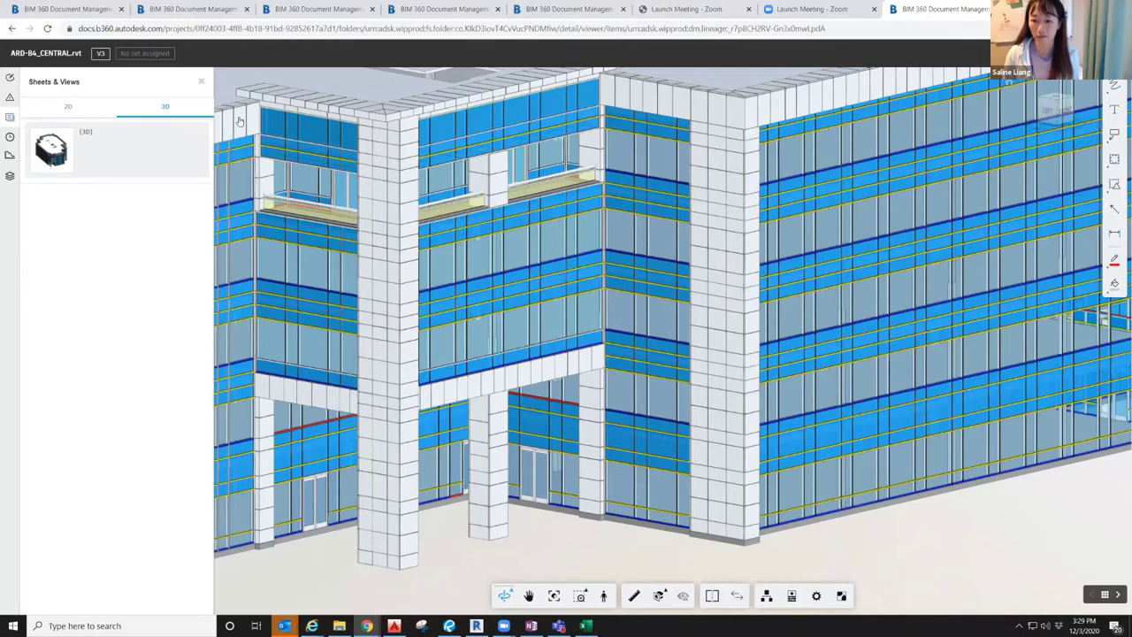
Leave the Ardenwood Building 4 model, search the projects for "1180" and switch to 1180 Main Street 10-704.
key(alt+Left)
click(241, 54)
click(241, 60)
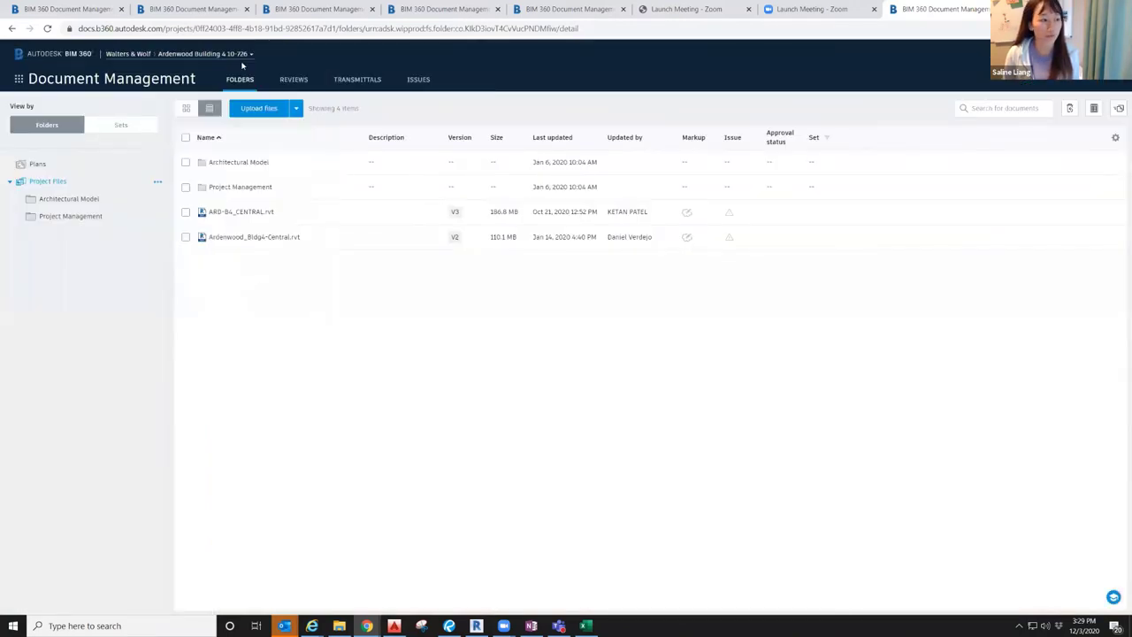
click(231, 55)
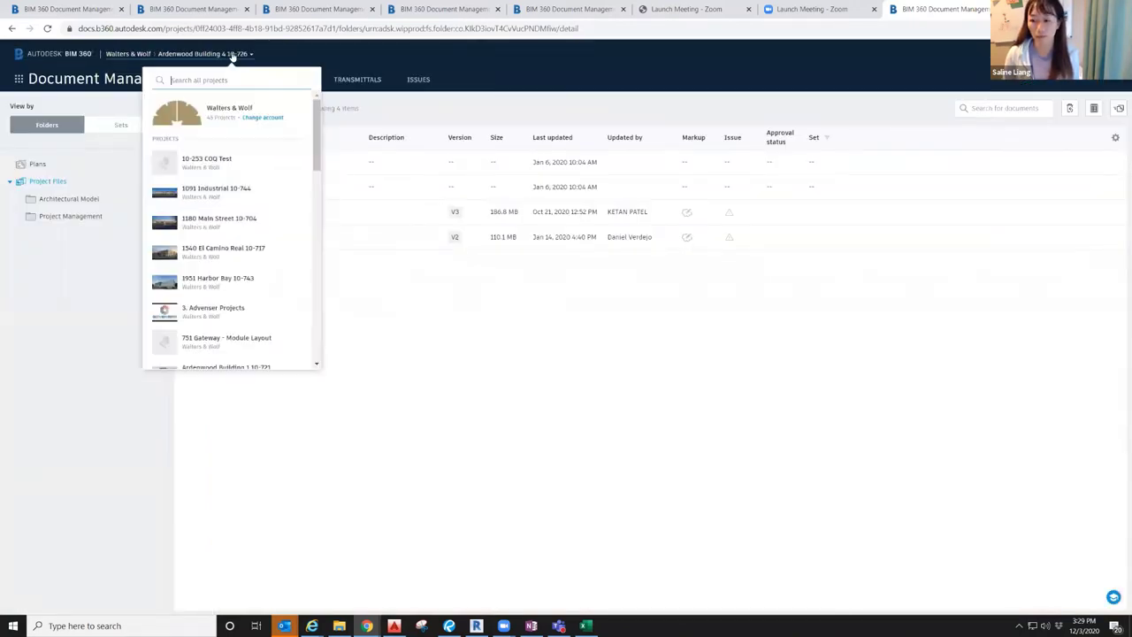
text(1180)
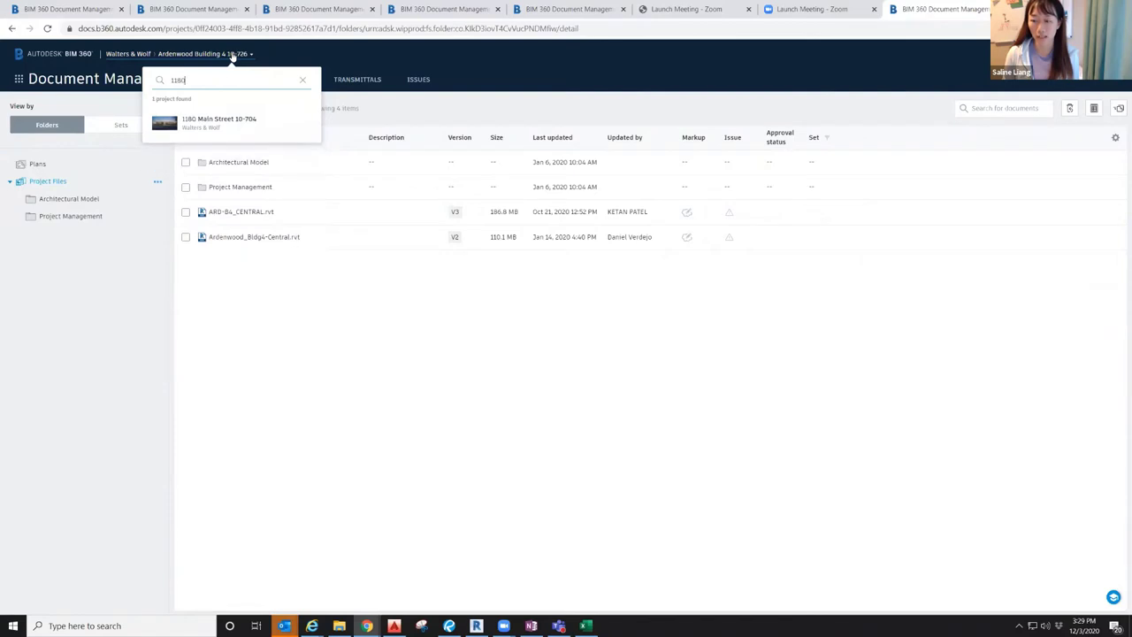
click(214, 122)
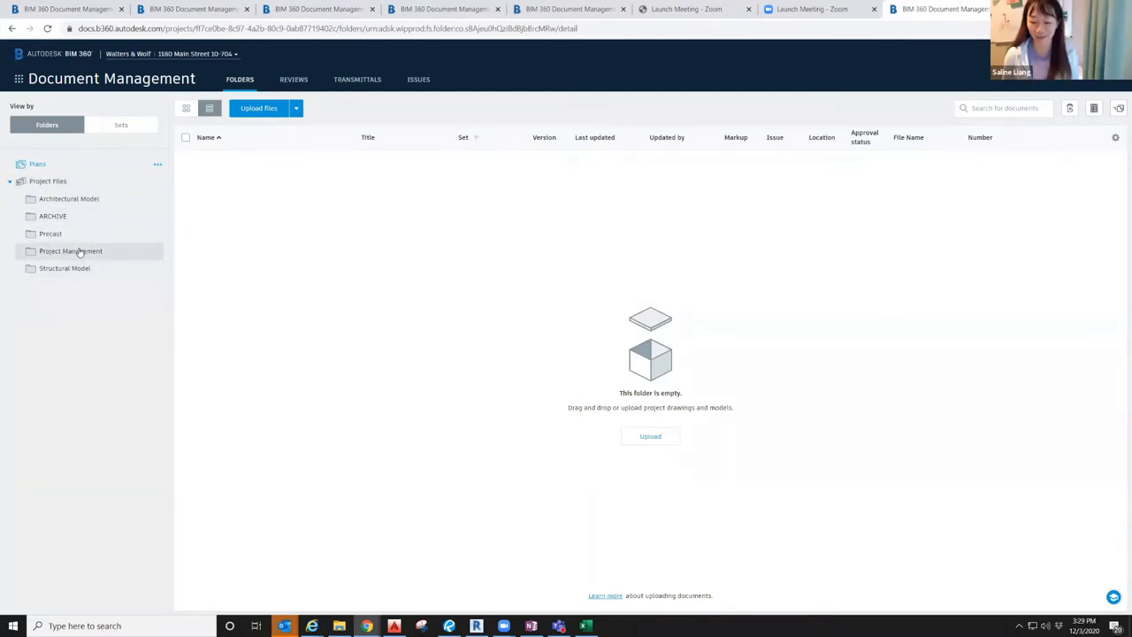
View 1180MainStreet-Central.rvt from Project Files and examine the glazed upper-floor corner, its corner column and the ledge below.
click(48, 180)
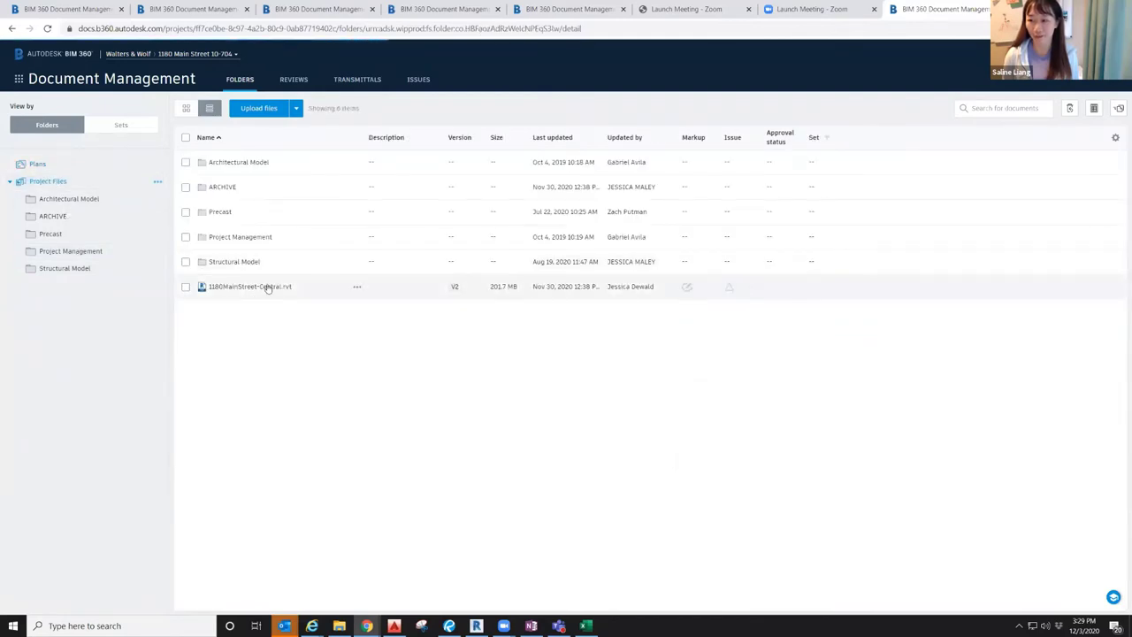
click(266, 287)
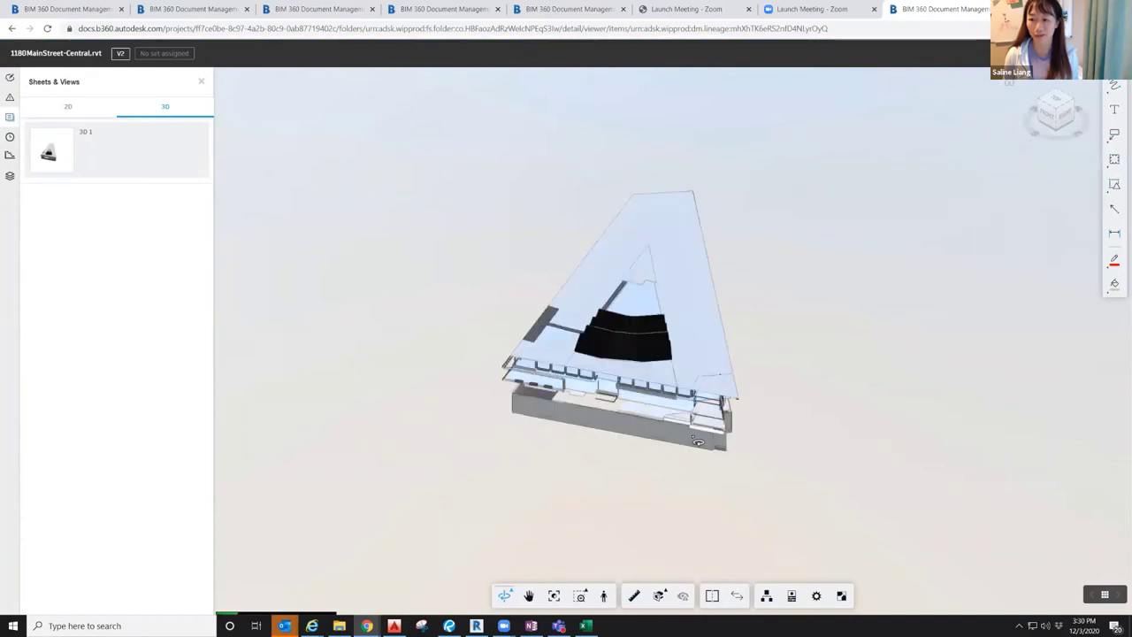
scroll(686, 417, up, 5)
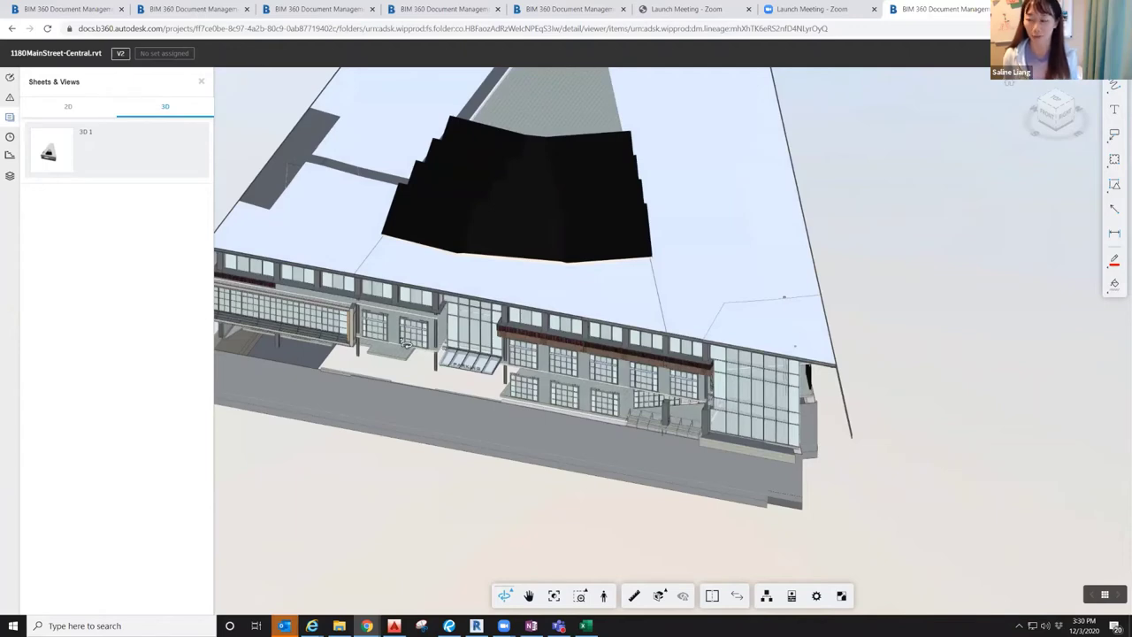
middle_drag(388, 337, 534, 387)
drag(533, 388, 626, 464)
scroll(626, 465, up, 10)
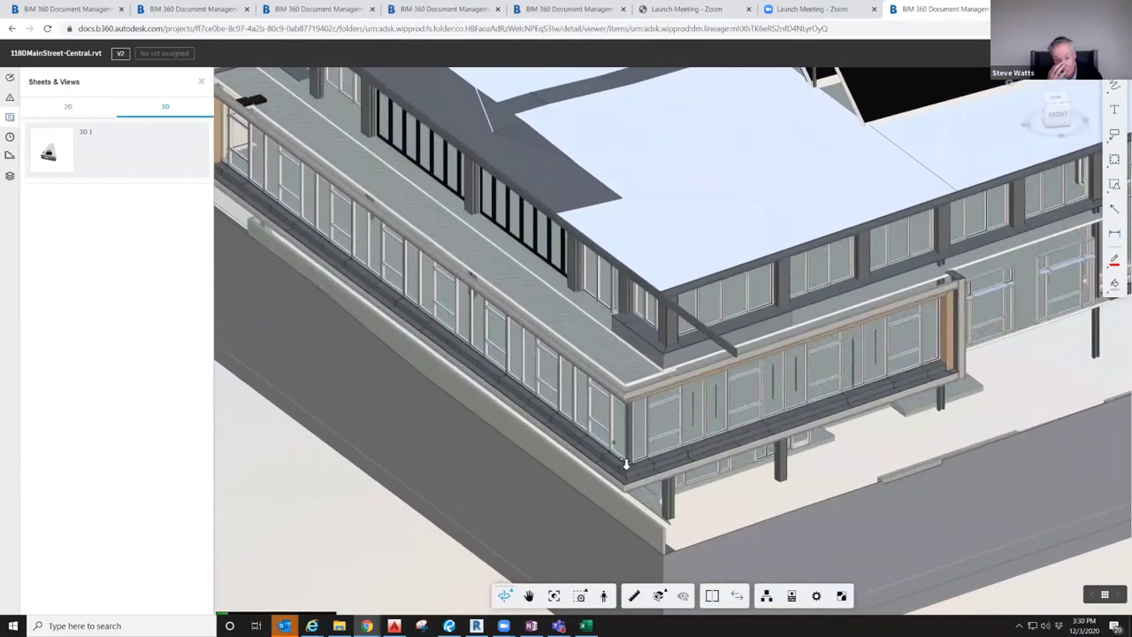
scroll(639, 460, down, 5)
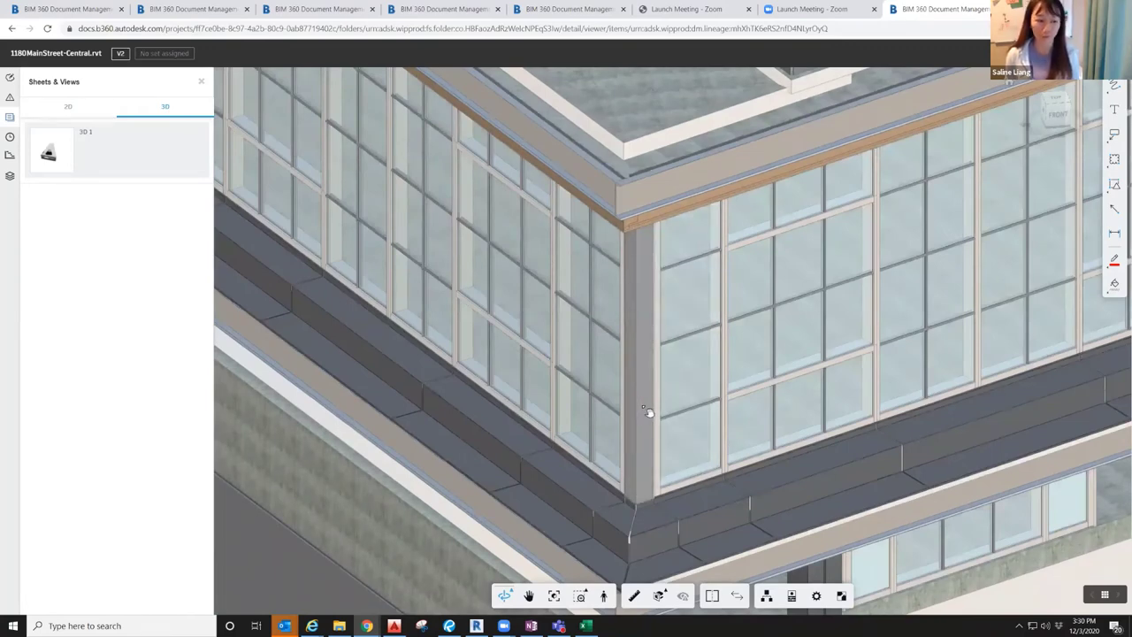
scroll(627, 366, up, 5)
scroll(627, 384, down, 4)
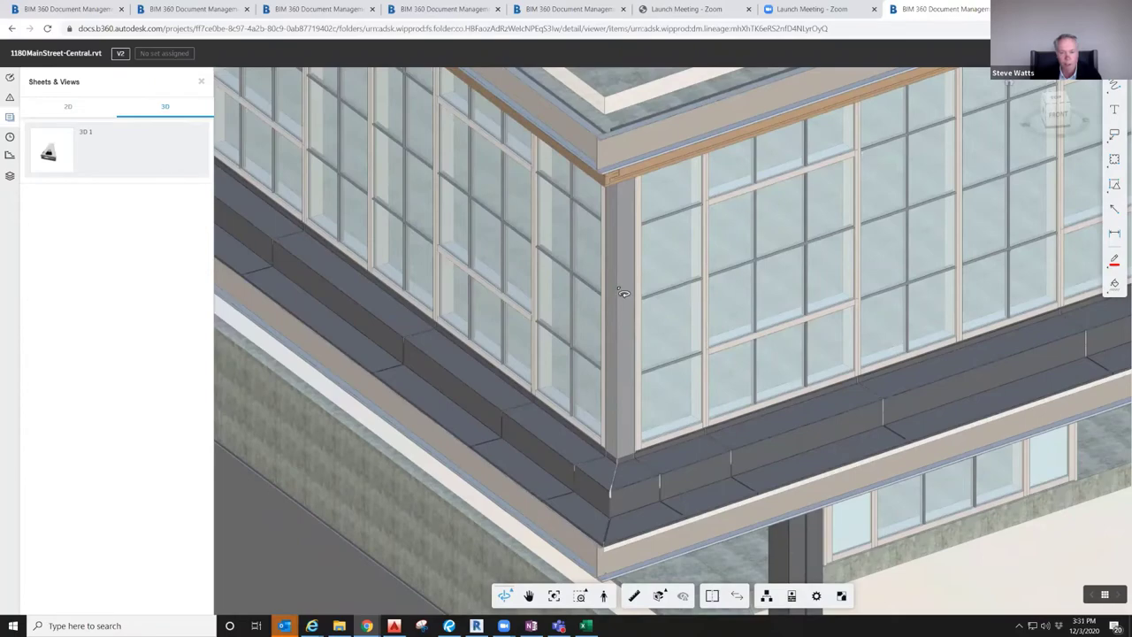
Enter the building in First Person navigation beside the basement wall and rise from Level B2 to Level B1.
drag(623, 294, 623, 575)
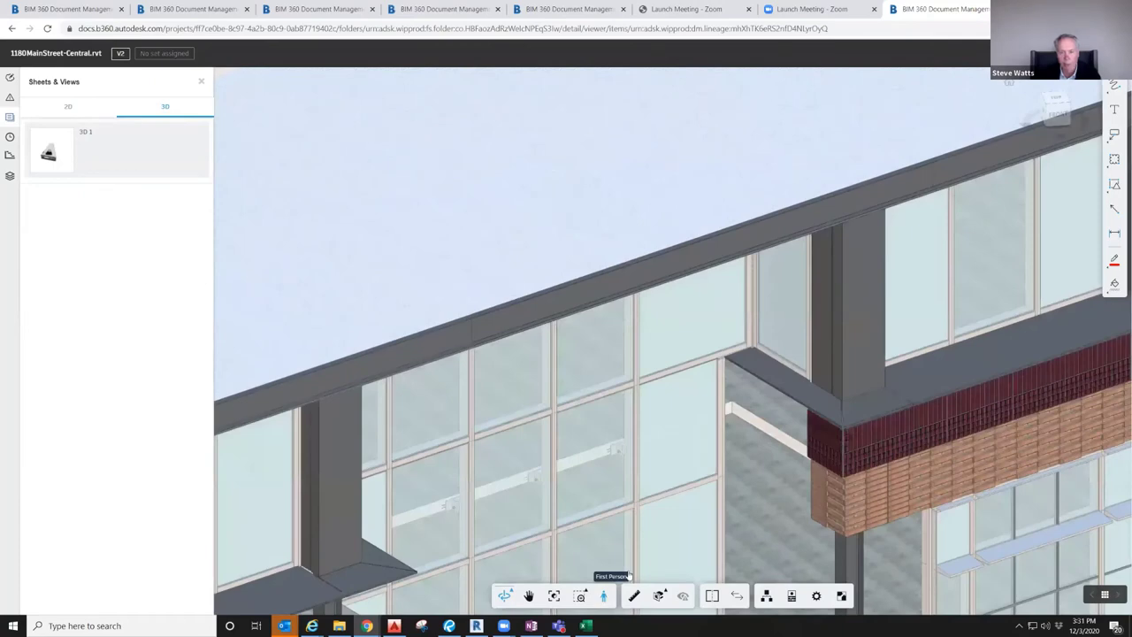
click(605, 594)
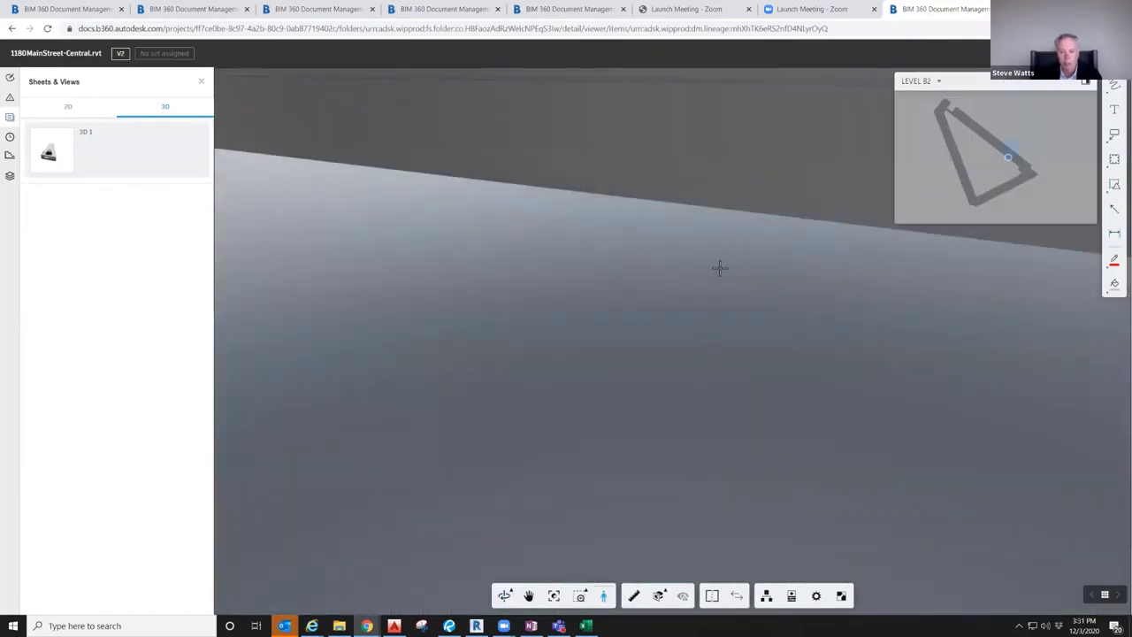
drag(720, 268, 633, 318)
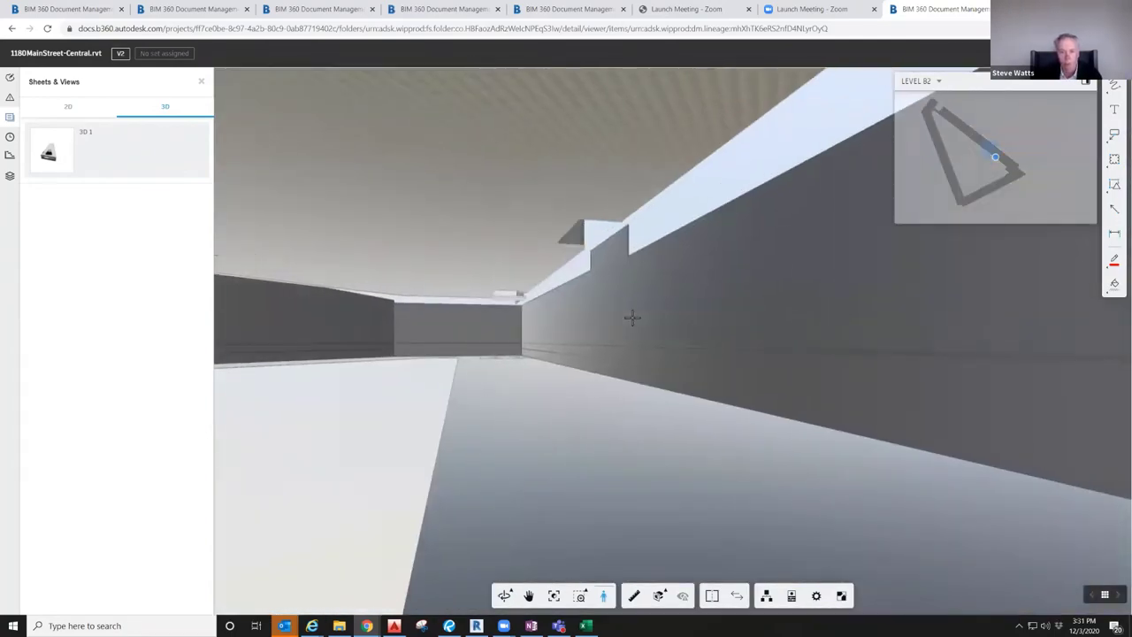
key(e)
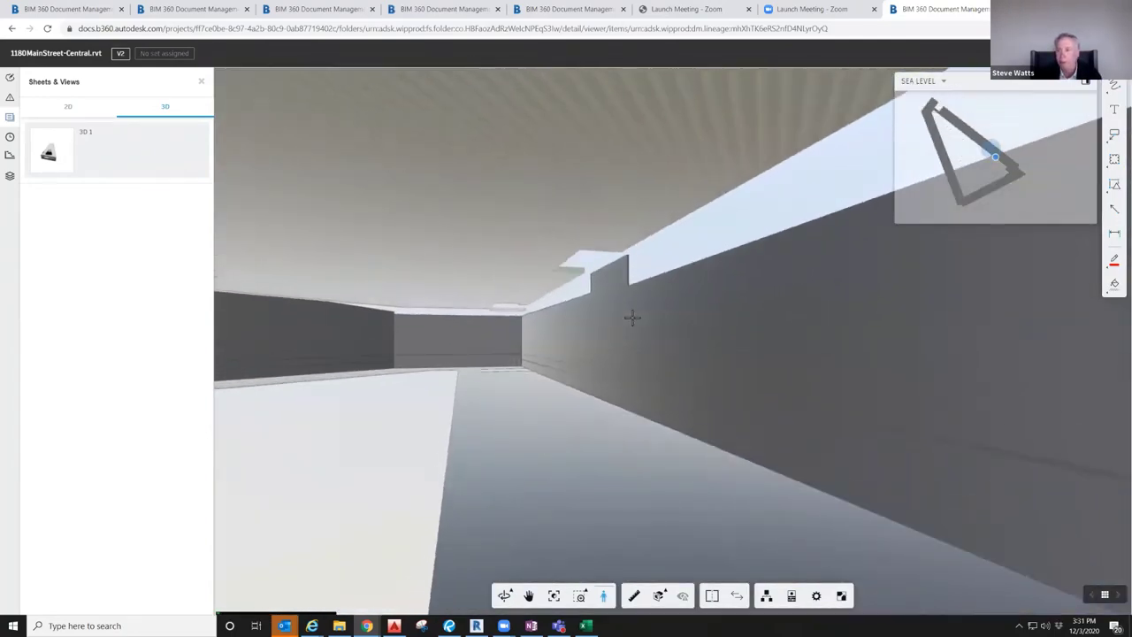
key(e)
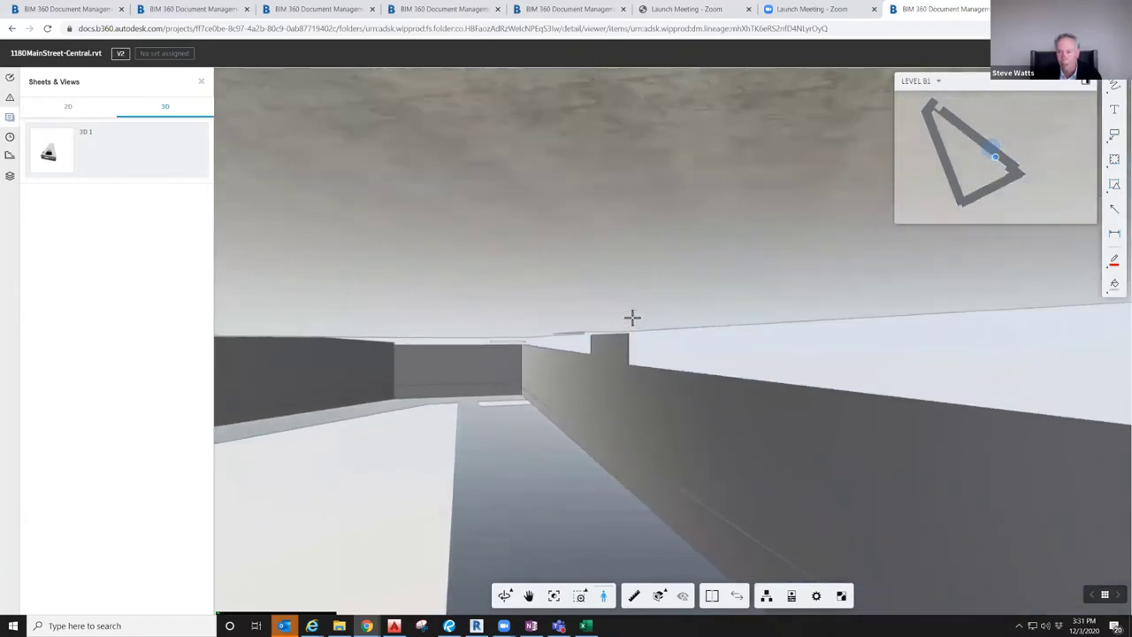